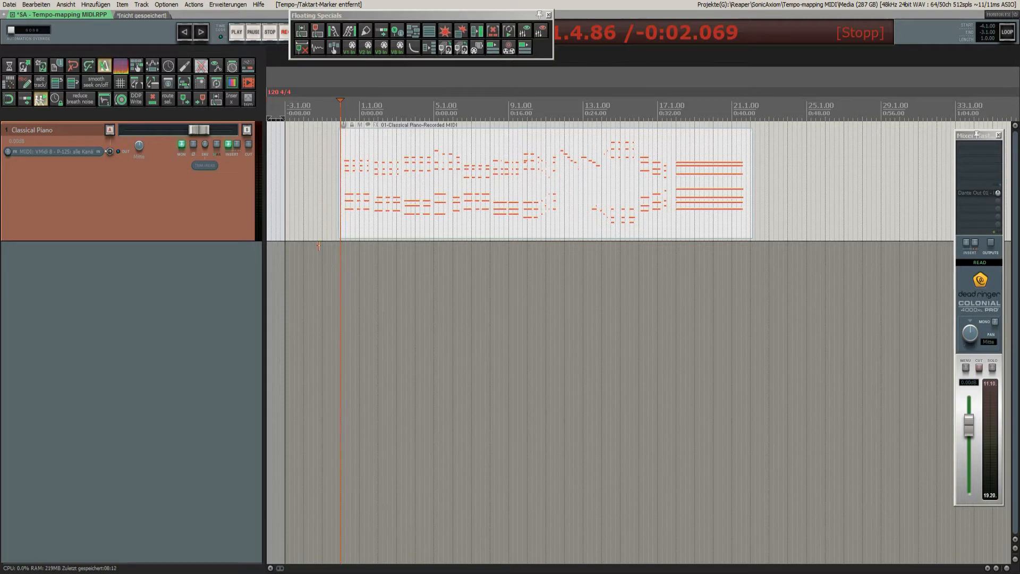
# Play the opening of the recorded Classical Piano MIDI item from its start to check it against the project tempo, and stop playback
pyautogui.scroll(6, 349, 218)
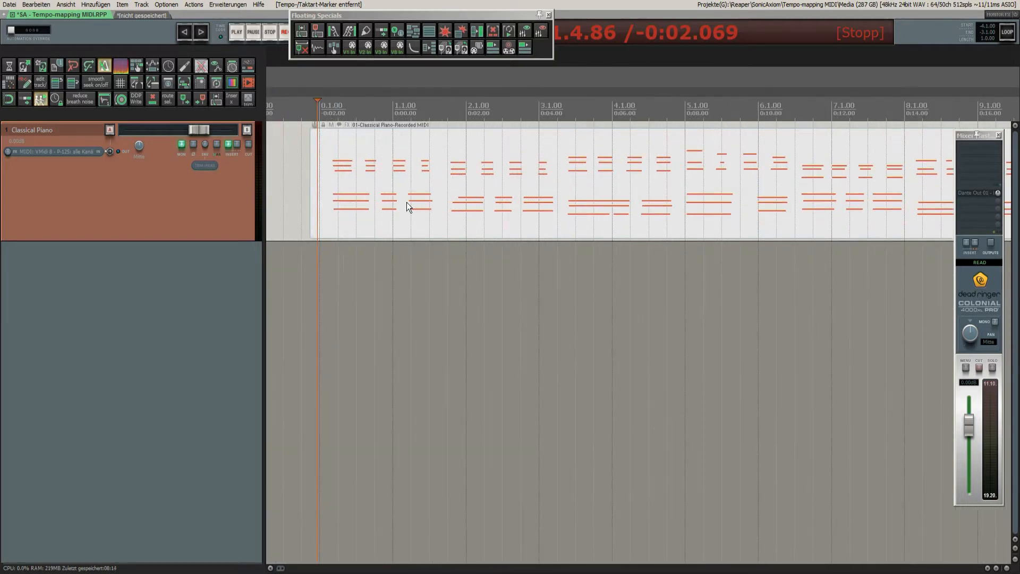
pyautogui.scroll(-3, 564, 196)
pyautogui.scroll(3, 408, 190)
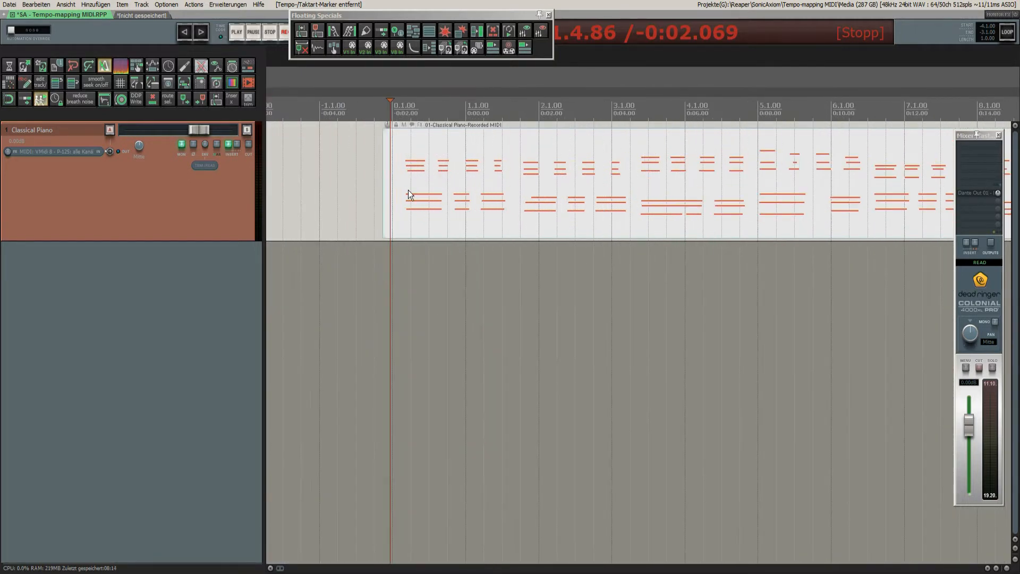
pyautogui.click(389, 278)
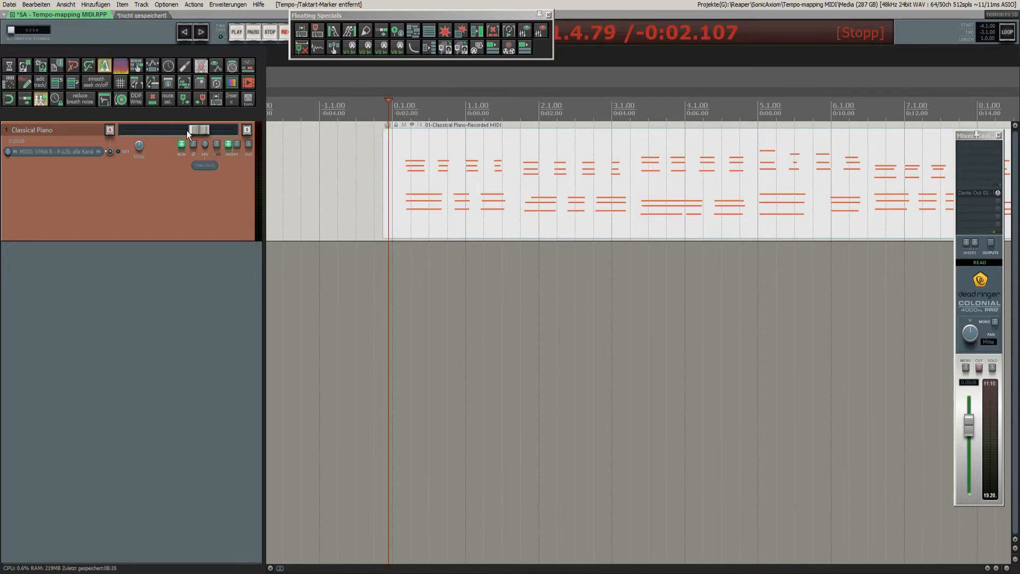
pyautogui.click(104, 66)
pyautogui.scroll(-3, 358, 165)
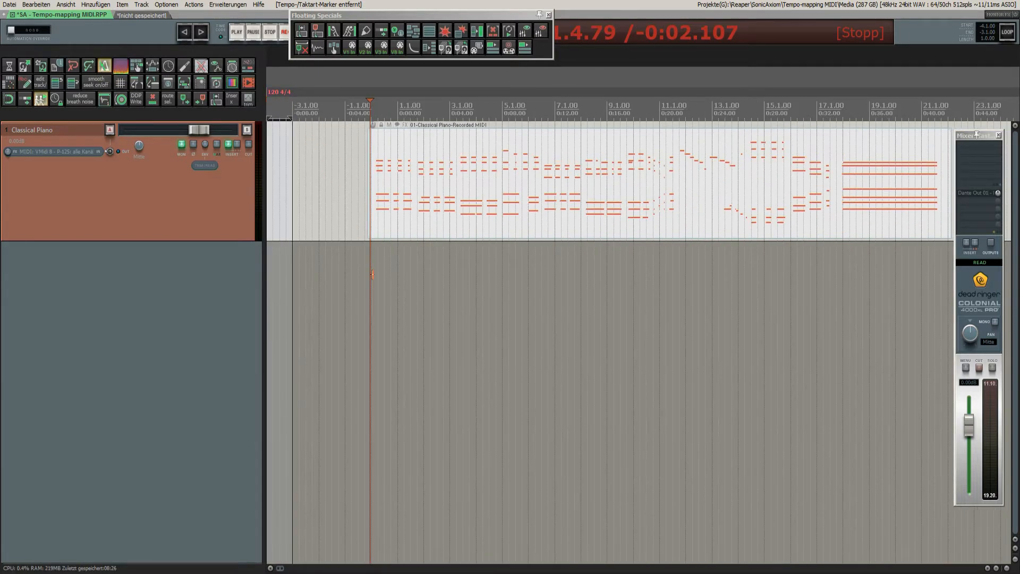
pyautogui.press('space')
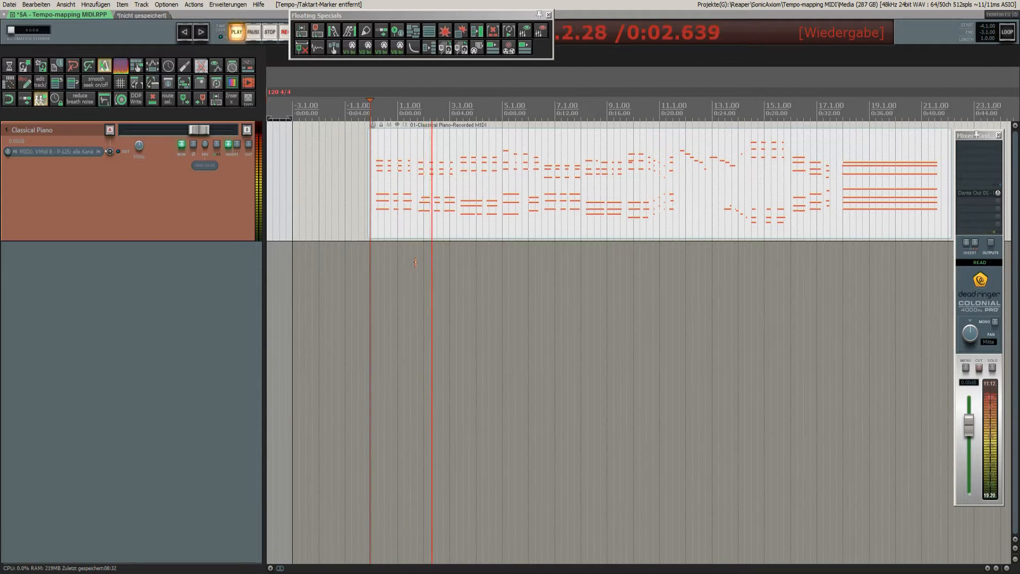
pyautogui.press('space')
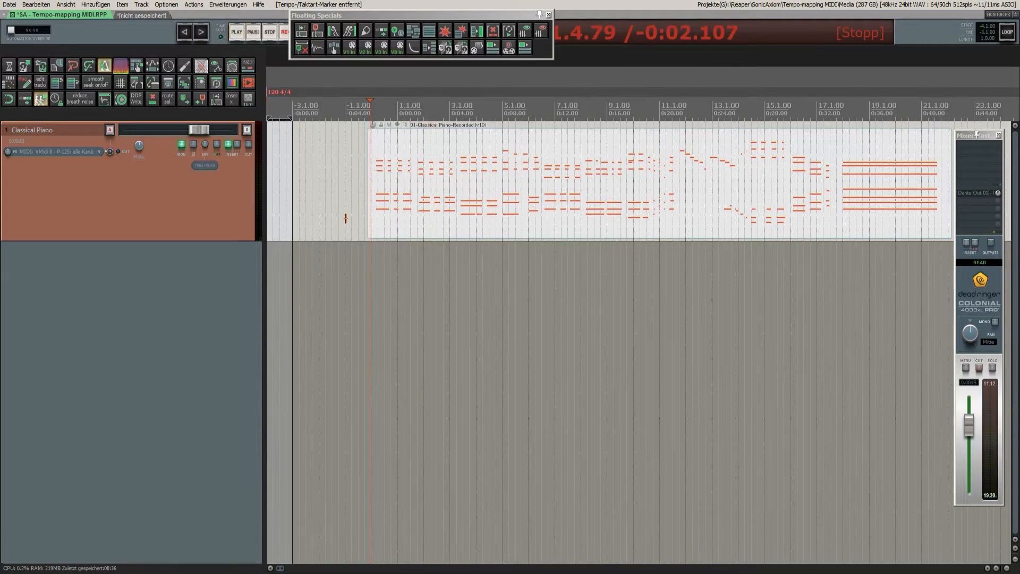
# Move the Classical Piano MIDI item along the timeline until its first chord lines up with bar 1.1.00
pyautogui.scroll(4, 385, 168)
pyautogui.scroll(2, 354, 196)
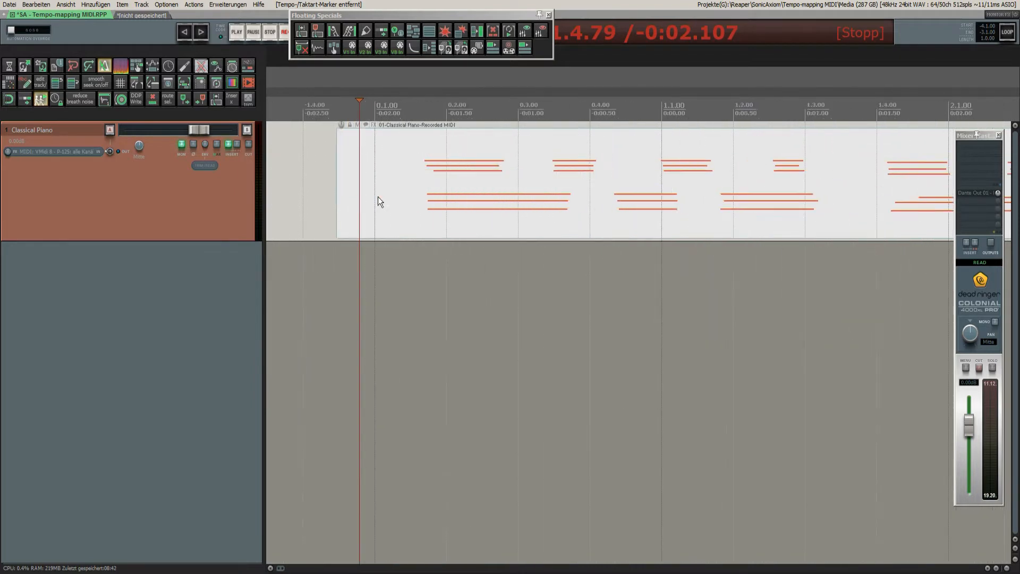
pyautogui.scroll(2, 426, 185)
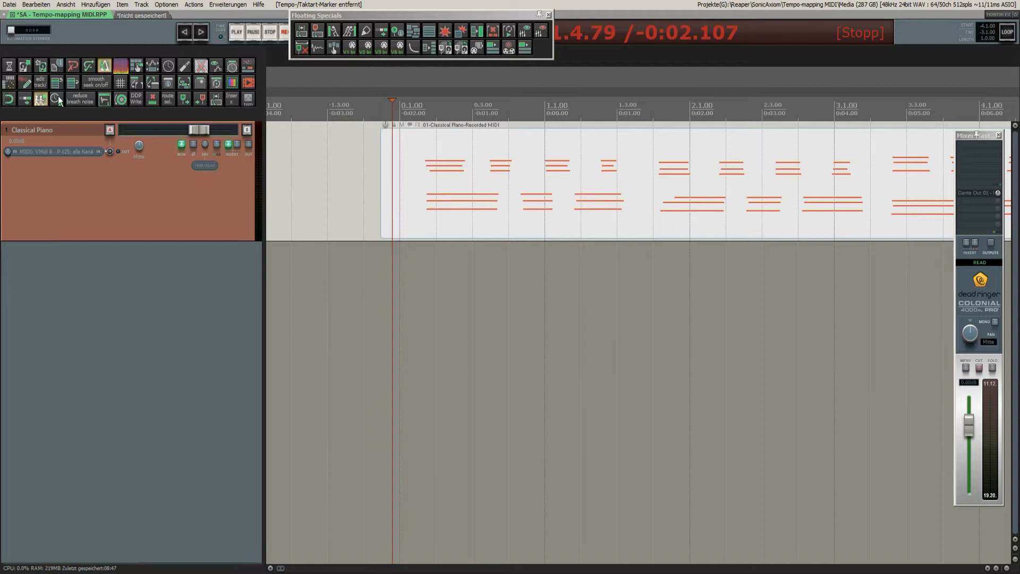
pyautogui.moveTo(464, 185); pyautogui.dragTo(562, 154)
pyautogui.scroll(3, 552, 105)
pyautogui.scroll(2, 537, 181)
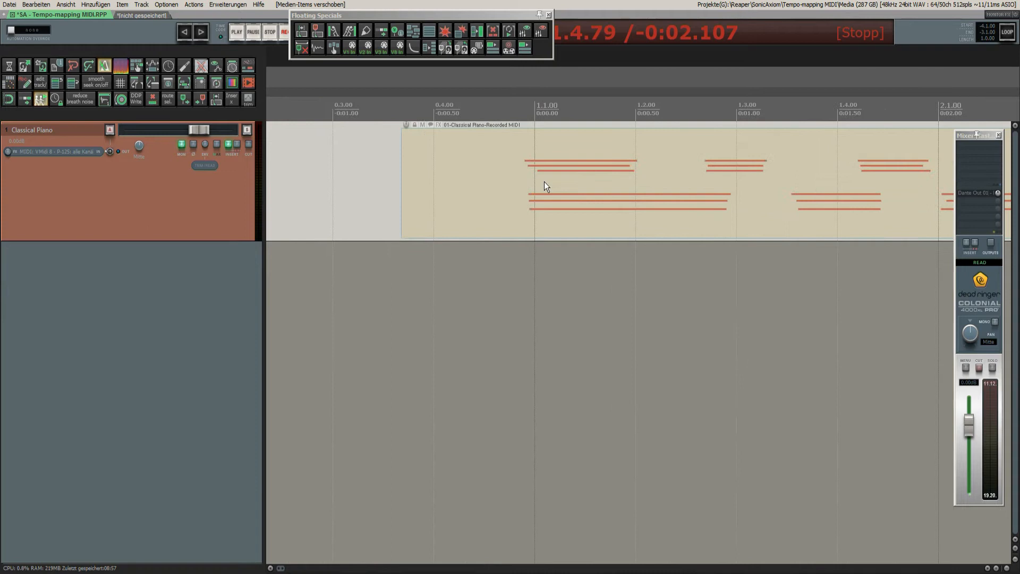
pyautogui.scroll(-5, 525, 184)
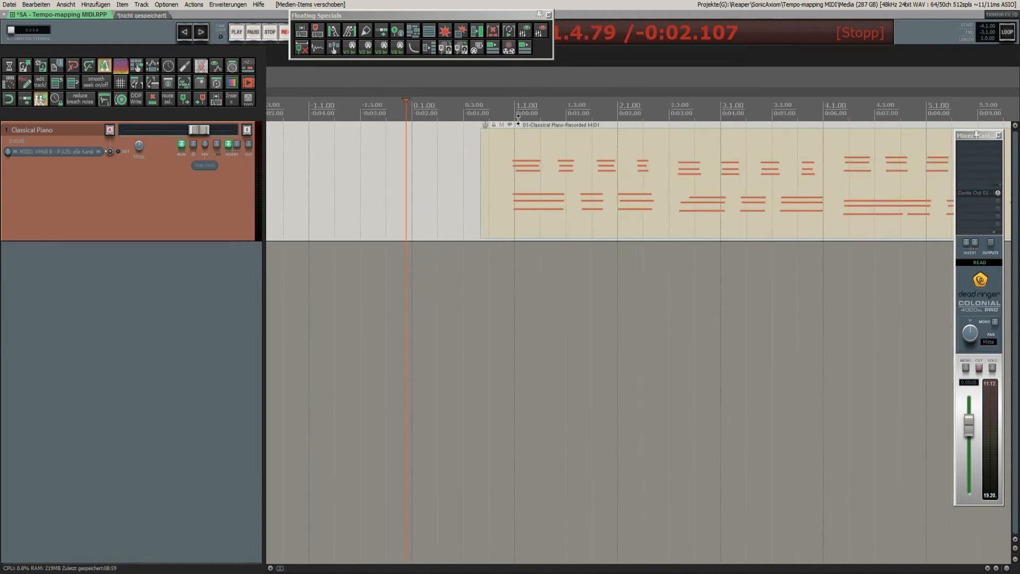
pyautogui.scroll(3, 521, 155)
pyautogui.scroll(-3, 519, 159)
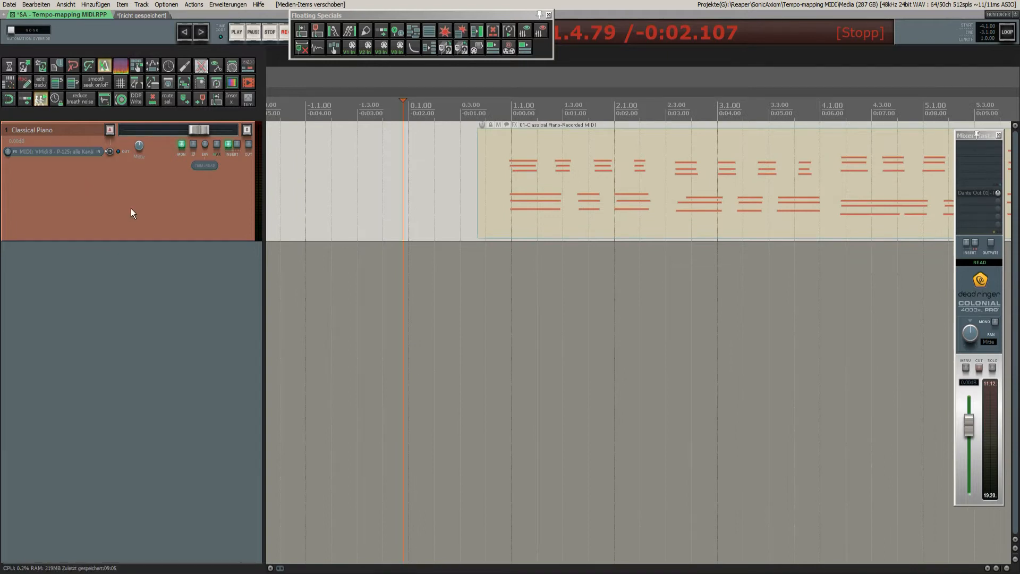
# Set the Classical Piano track's timebase to Zeit (time) and check the setting in the track's timebase options
pyautogui.click(55, 100)
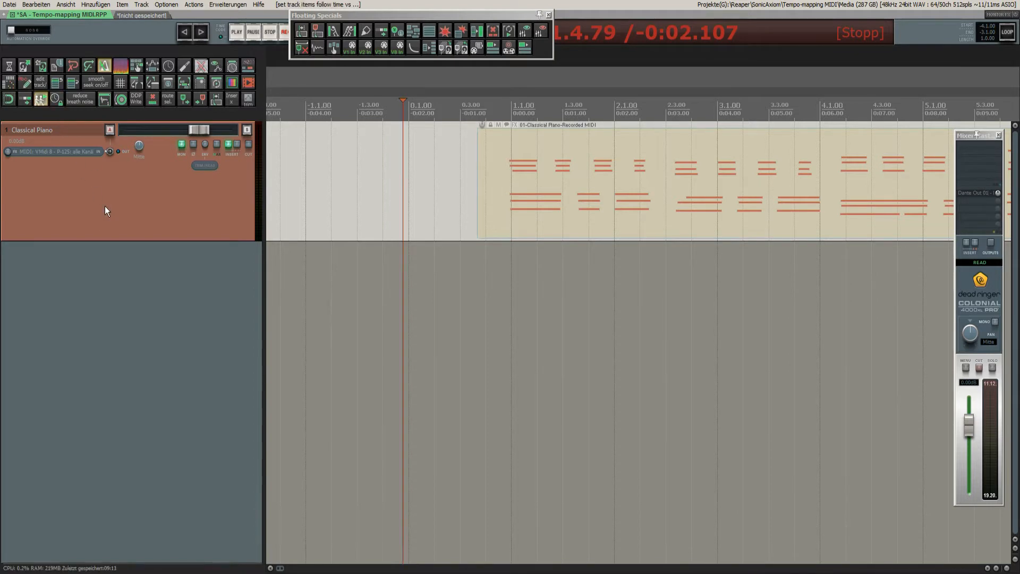
pyautogui.rightClick(113, 187)
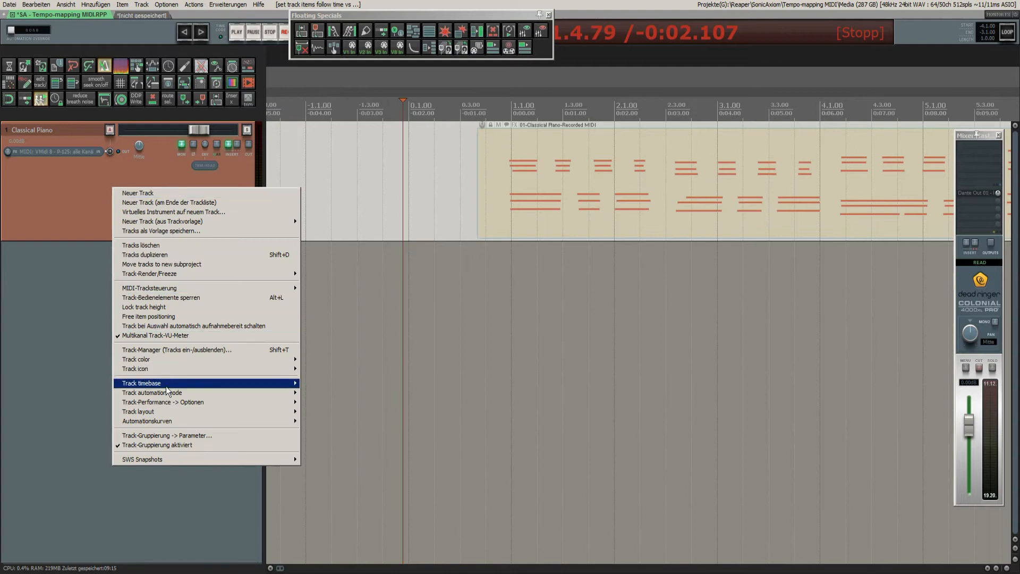
pyautogui.moveTo(151, 384)
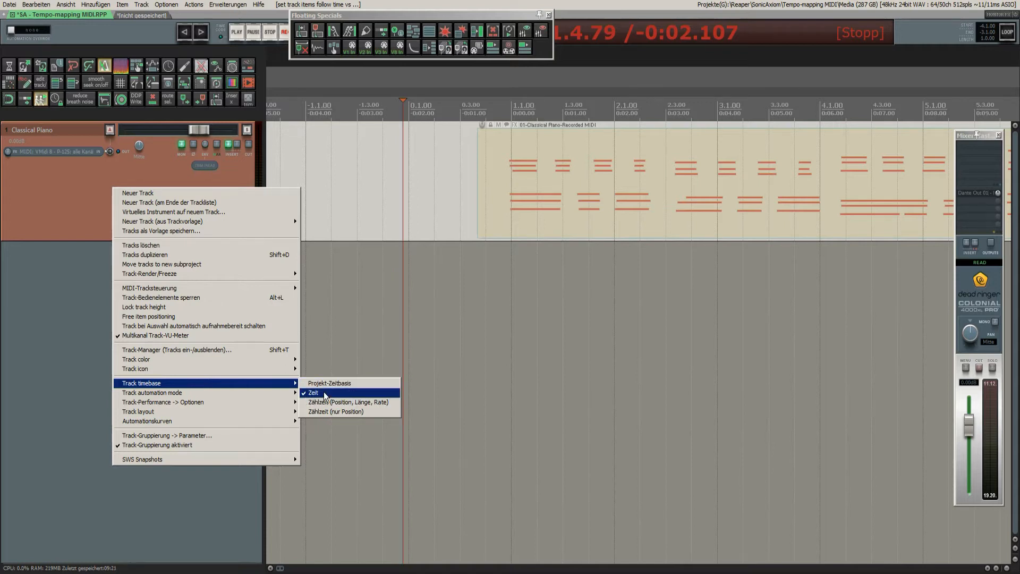
pyautogui.click(167, 163)
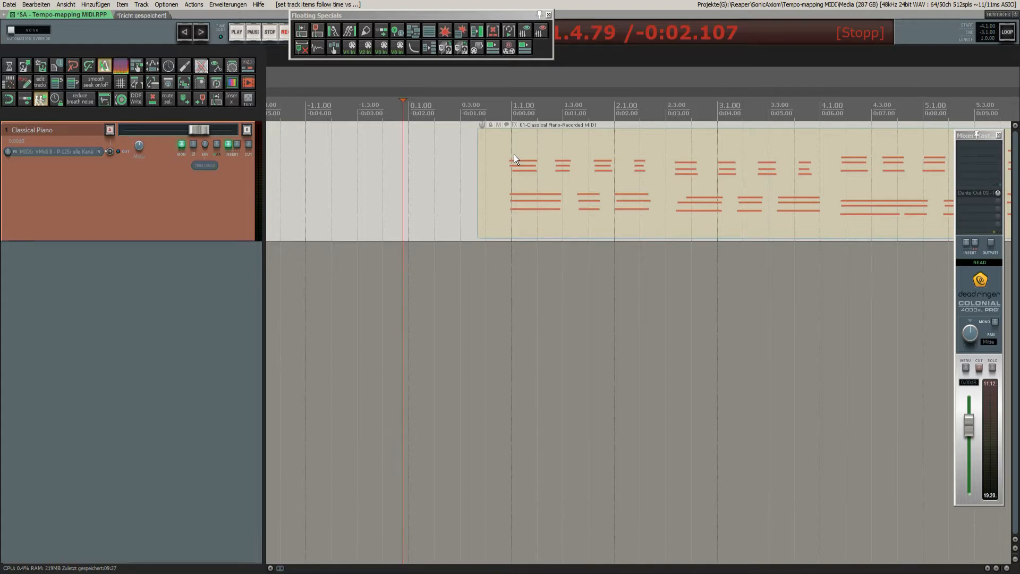
# Apply "Projekttempo ignorieren" with 120 BPM and 4/4 in the MIDI item's source properties and confirm the item properties
pyautogui.doubleClick(523, 172)
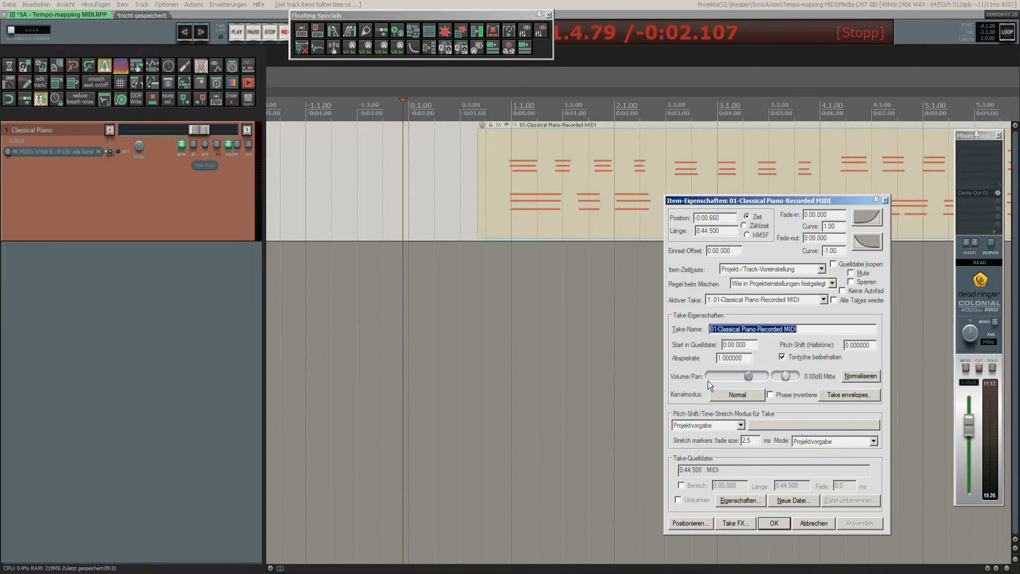
pyautogui.click(747, 500)
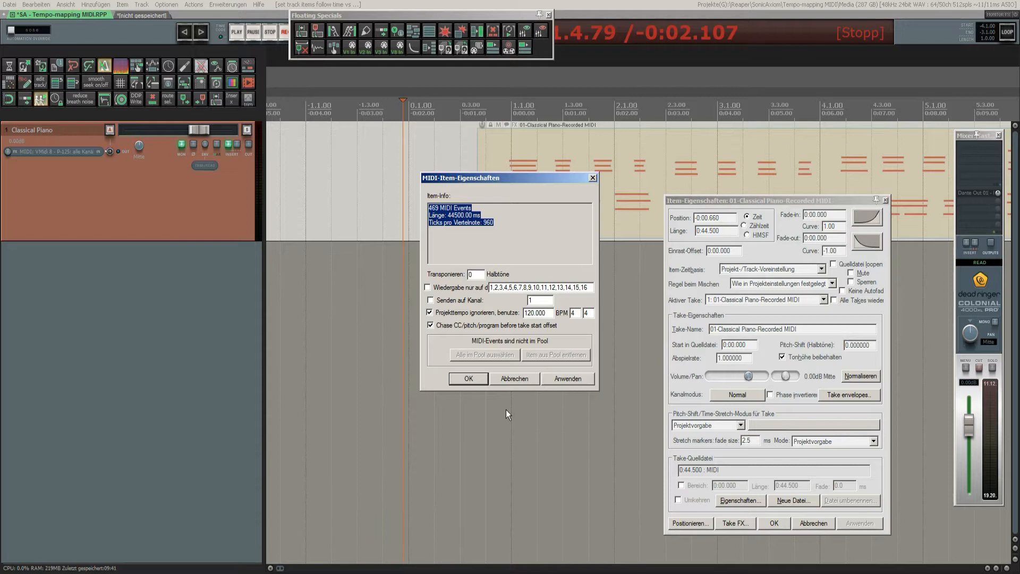
pyautogui.click(563, 377)
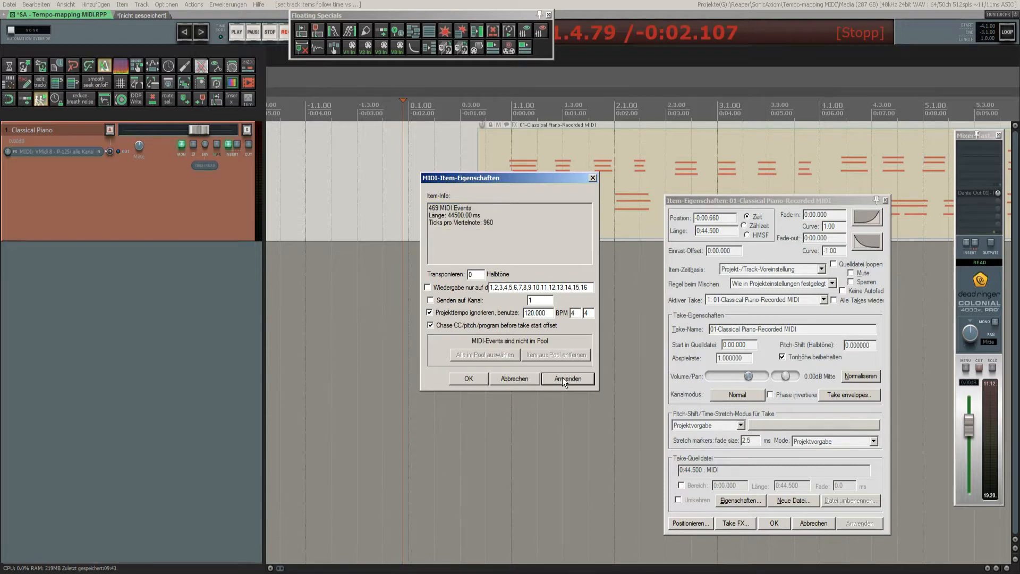
pyautogui.click(480, 379)
pyautogui.click(783, 526)
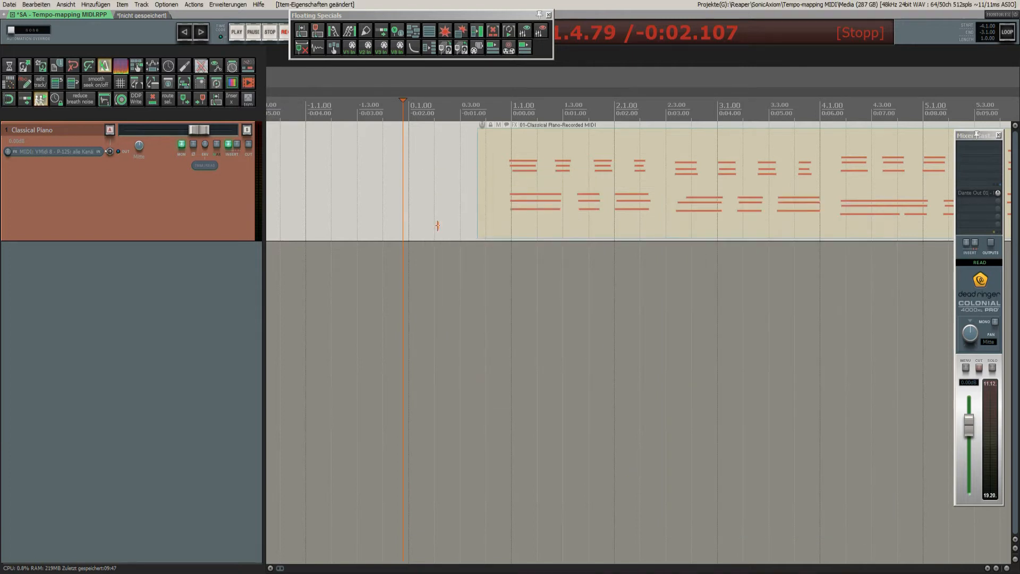
# Place a project marker exactly at the onset of the first piano chord, near bar 1.1.00
pyautogui.scroll(-4, 506, 189)
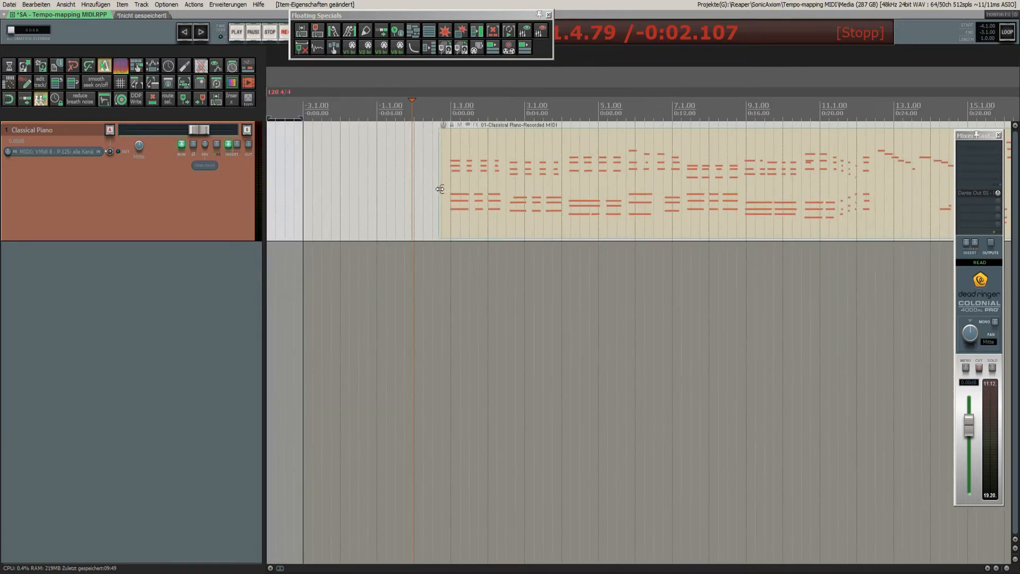
pyautogui.scroll(4, 448, 153)
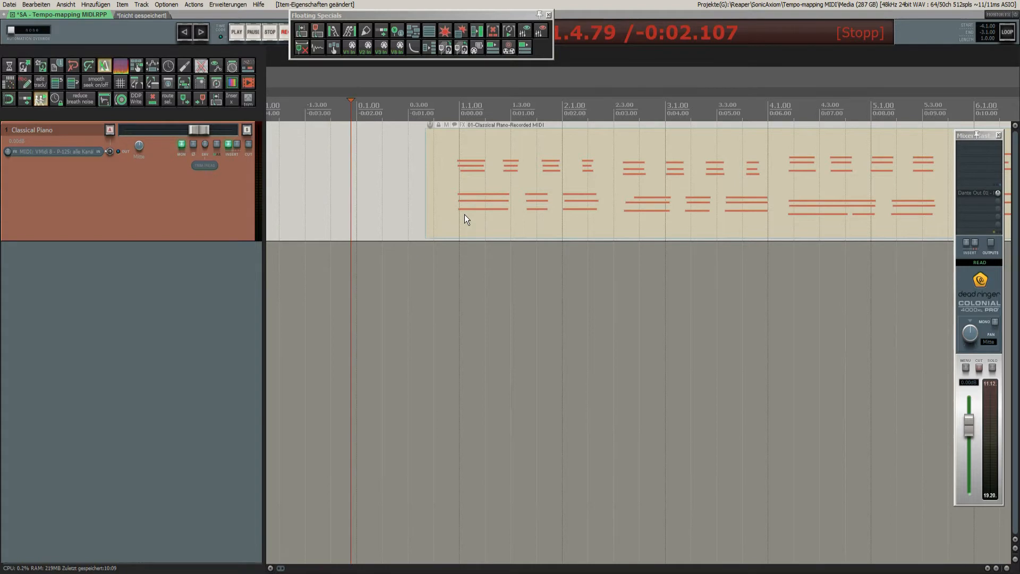
pyautogui.scroll(3, 465, 214)
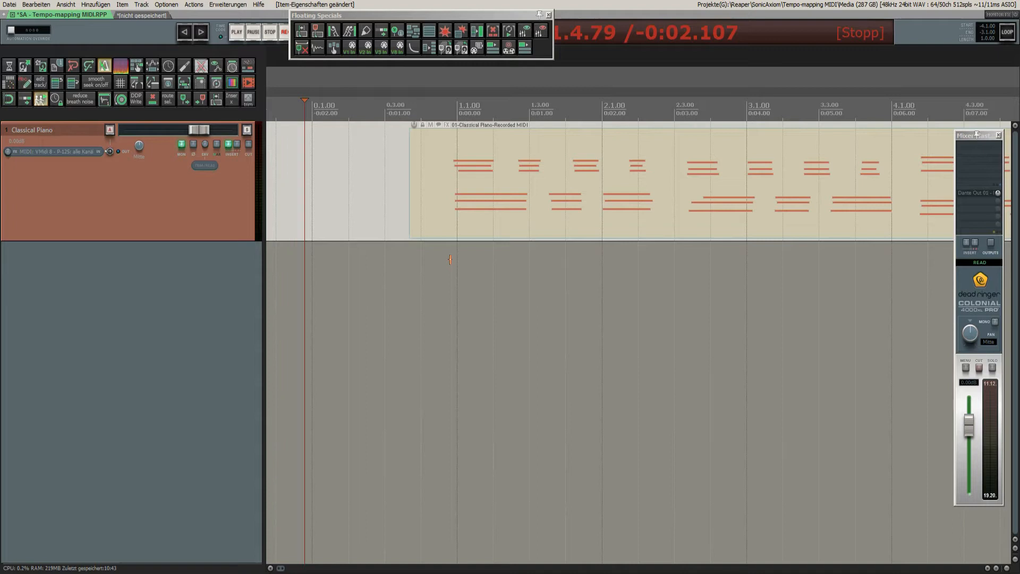
pyautogui.click(458, 240)
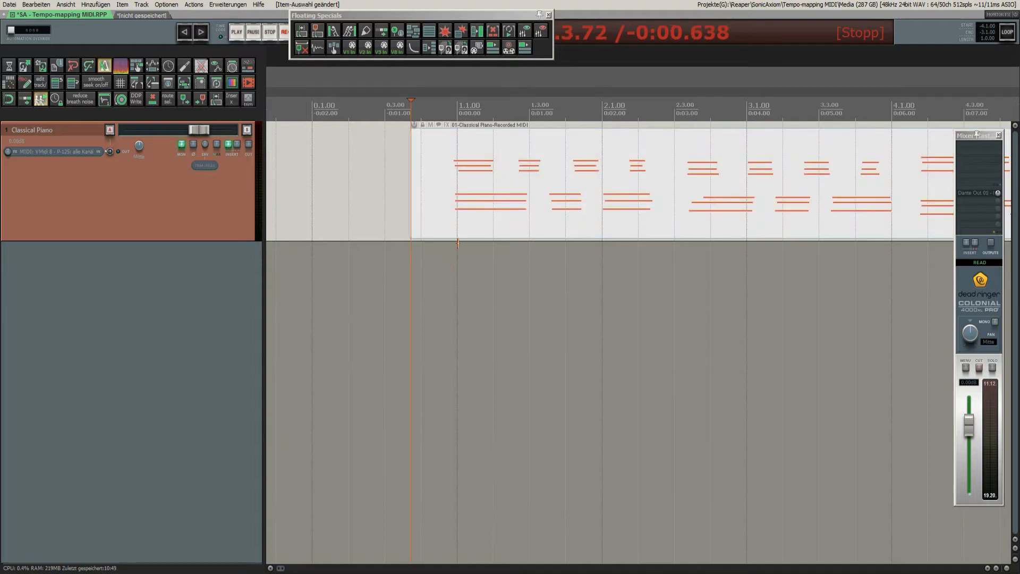
pyautogui.click(459, 216)
pyautogui.click(451, 215)
pyautogui.click(455, 208)
pyautogui.press('m')
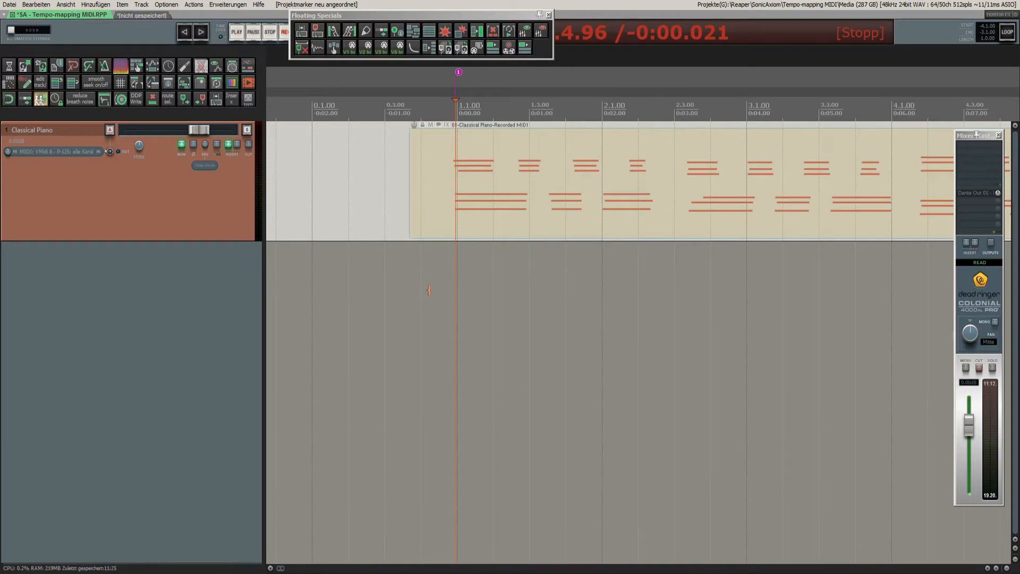
# Play the recording from just before the first chord, drop a project marker on every beat through the final sustained chord, and stop playback
pyautogui.click(399, 321)
pyautogui.press('space')
pyautogui.press('m')
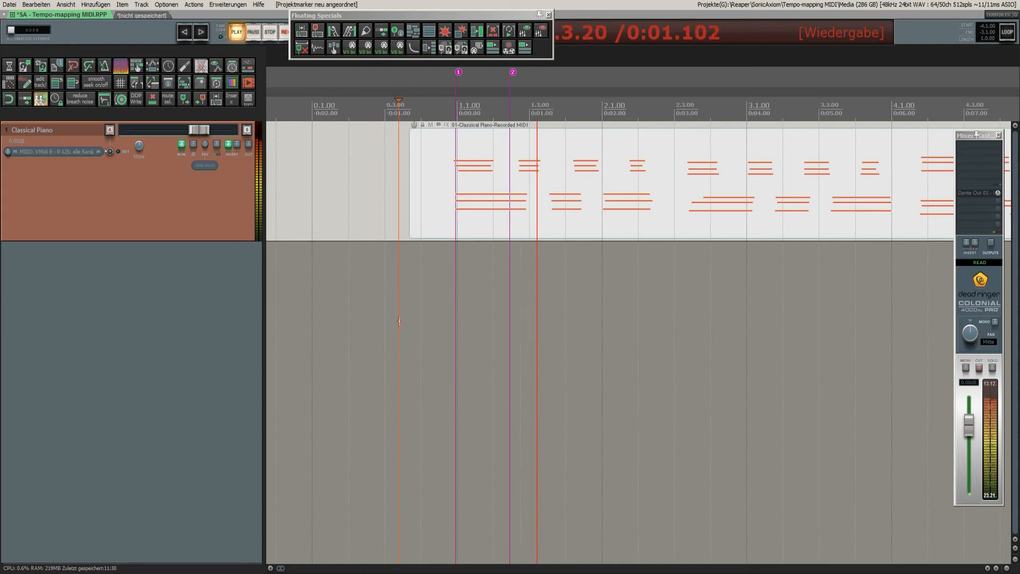
pyautogui.press('m')
pyautogui.press('m')
pyautogui.press('m')
pyautogui.press('m')
pyautogui.press('m')
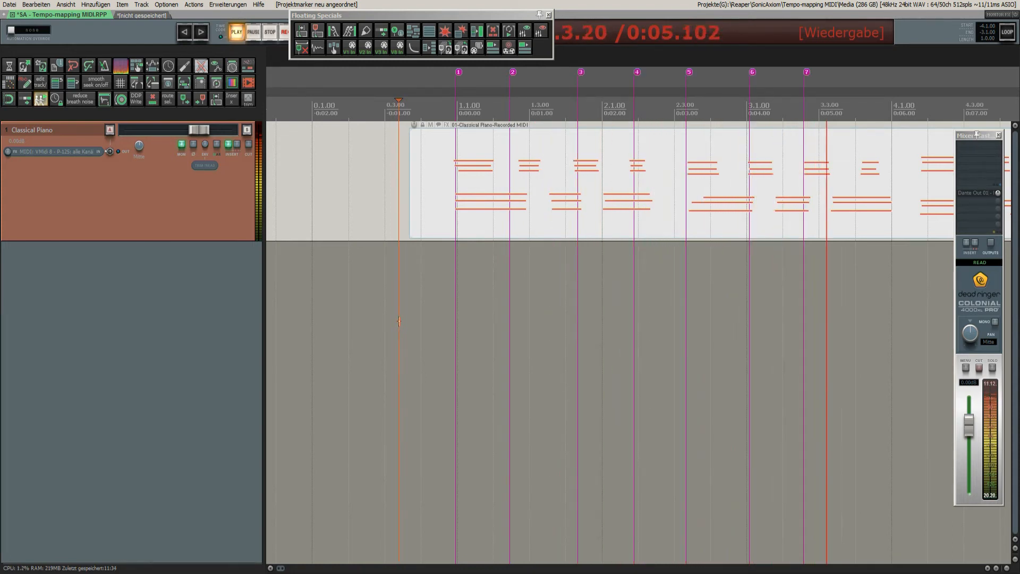
pyautogui.press('m')
pyautogui.press('m')
pyautogui.press('m')
pyautogui.press('m')
pyautogui.press('m')
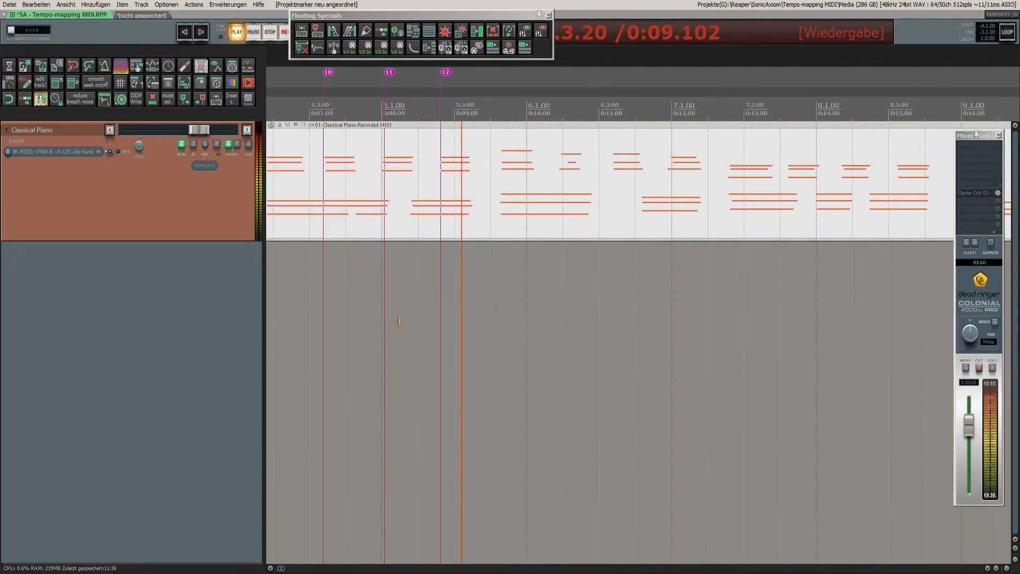
pyautogui.press('m')
pyautogui.press('m')
pyautogui.press('m')
pyautogui.press('m')
pyautogui.press('m')
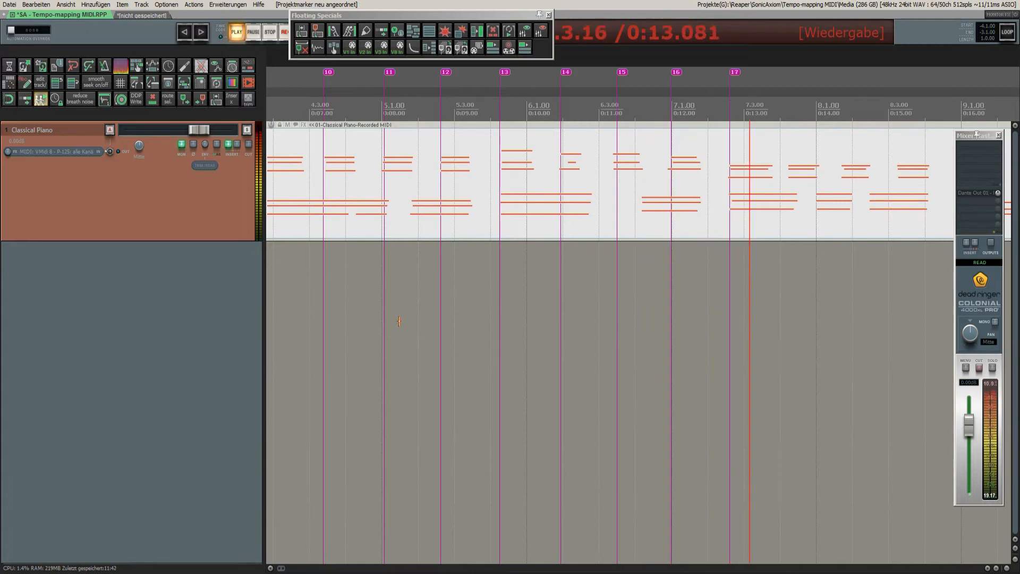
pyautogui.press('m')
pyautogui.press('m')
pyautogui.press('m')
pyautogui.press('m')
pyautogui.press('m')
pyautogui.press('m')
pyautogui.press('m')
pyautogui.press('m')
pyautogui.press('m')
pyautogui.press('m')
pyautogui.press('m')
pyautogui.press('m')
pyautogui.press('m')
pyautogui.press('m')
pyautogui.press('m')
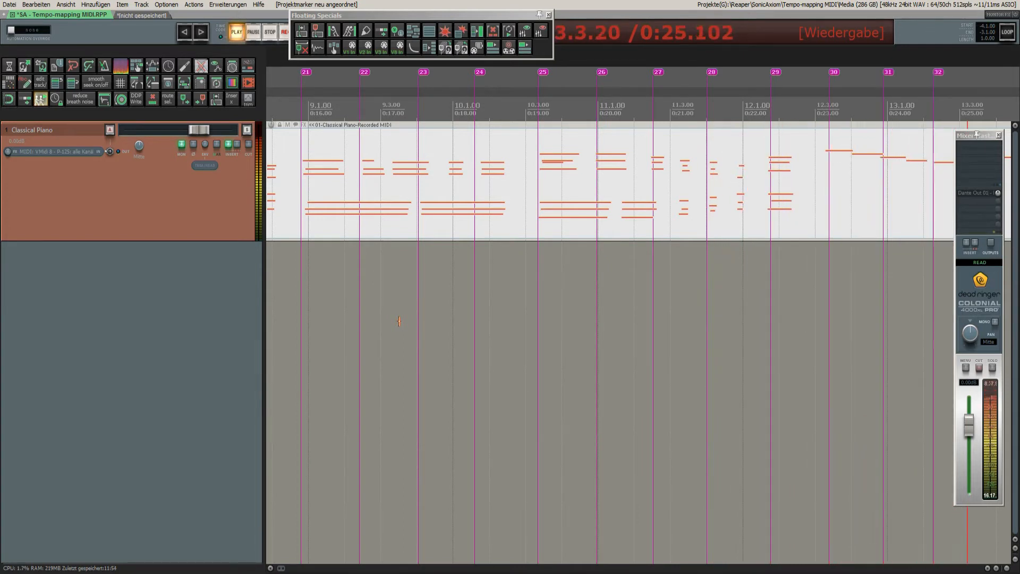
pyautogui.press('m')
pyautogui.press('m')
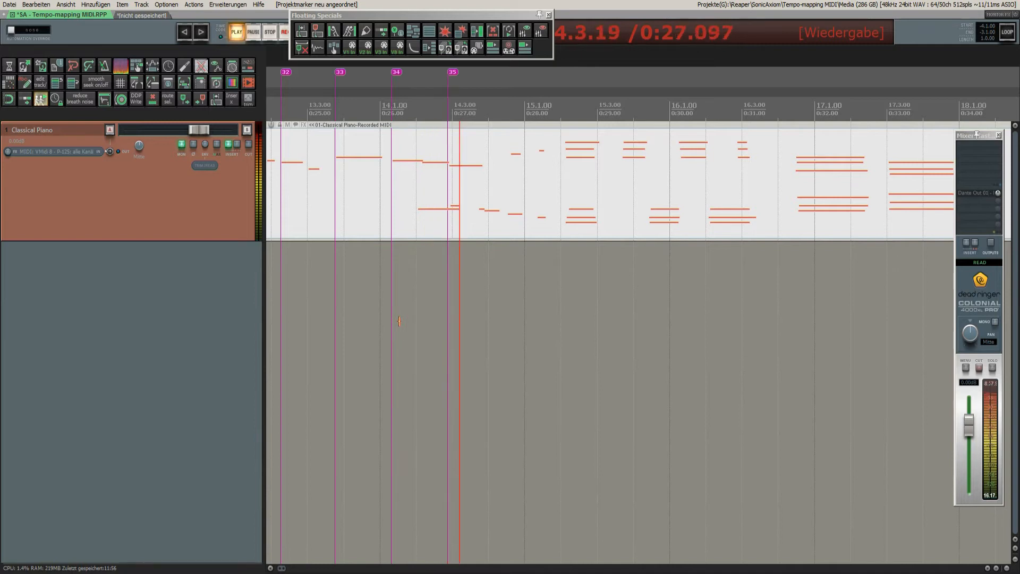
pyautogui.press('m')
pyautogui.press('m')
pyautogui.press('m')
pyautogui.press('m')
pyautogui.press('m')
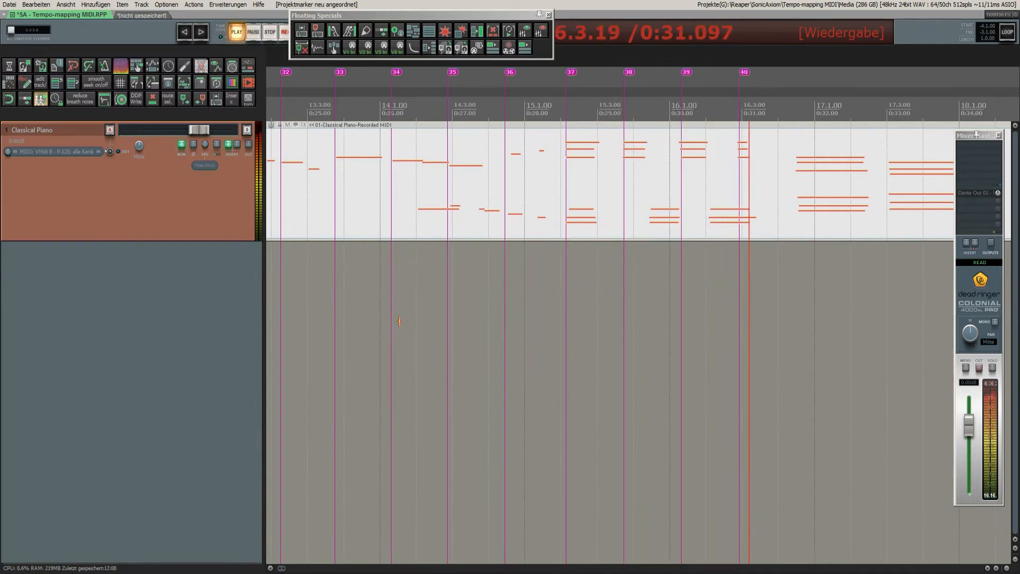
pyautogui.press('m')
pyautogui.press('m')
pyautogui.press('m')
pyautogui.press('m')
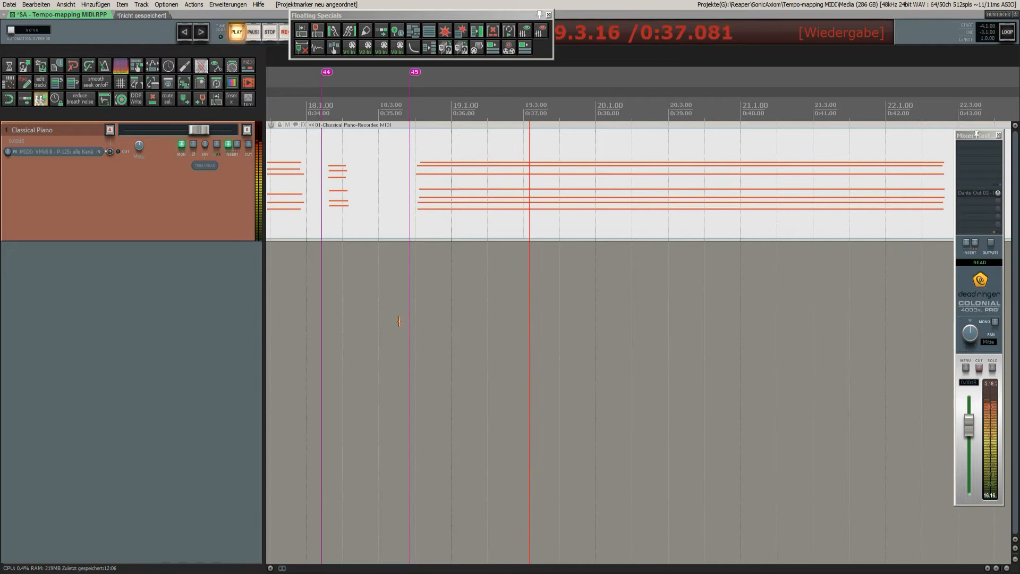
pyautogui.press('space')
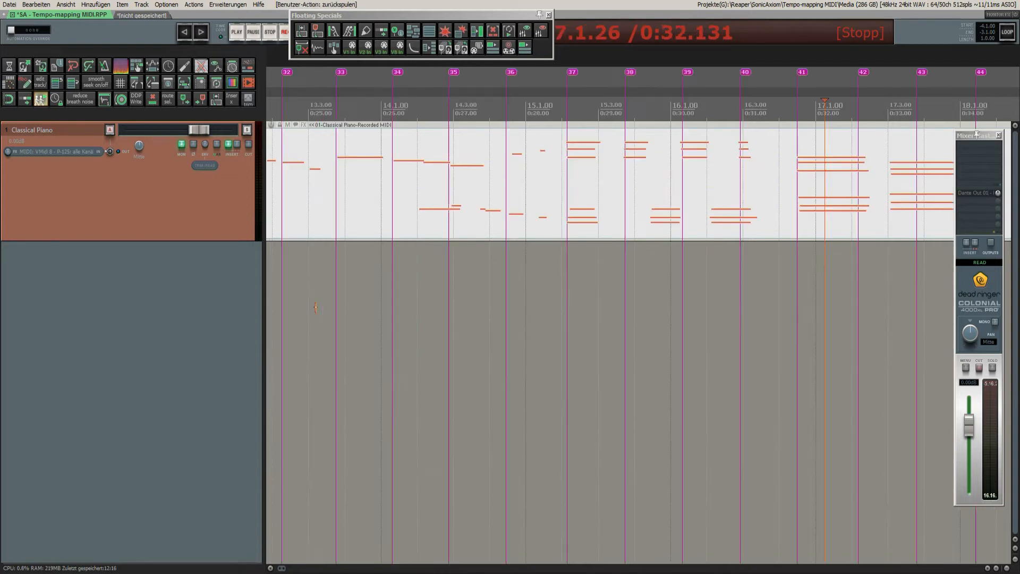
# Look over the placed beat markers across the closing bars up to the final sustained chord
pyautogui.press('Left')
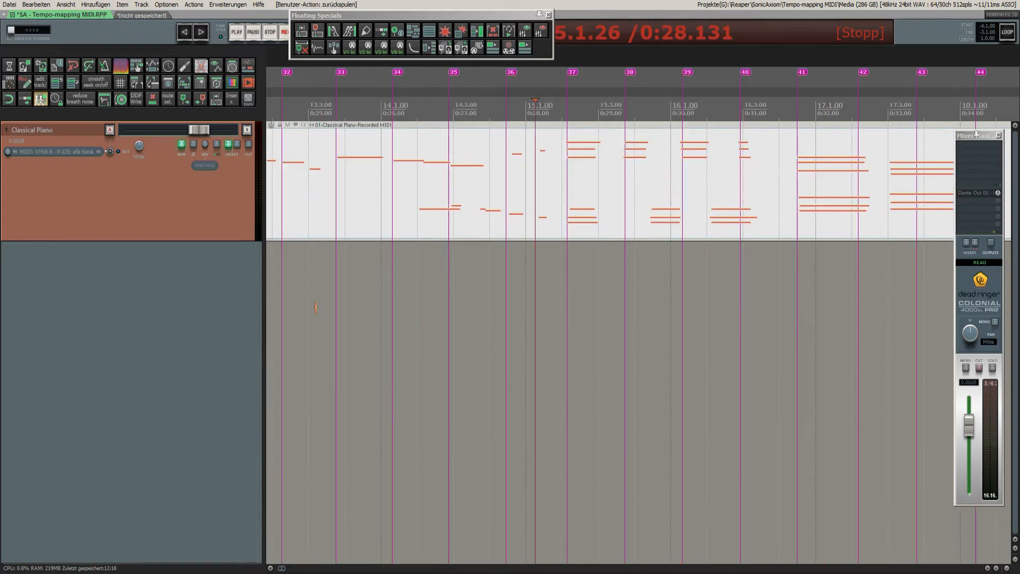
pyautogui.press('Right')
pyautogui.press('Right')
pyautogui.press('Right')
pyautogui.press('Right')
pyautogui.press('Right')
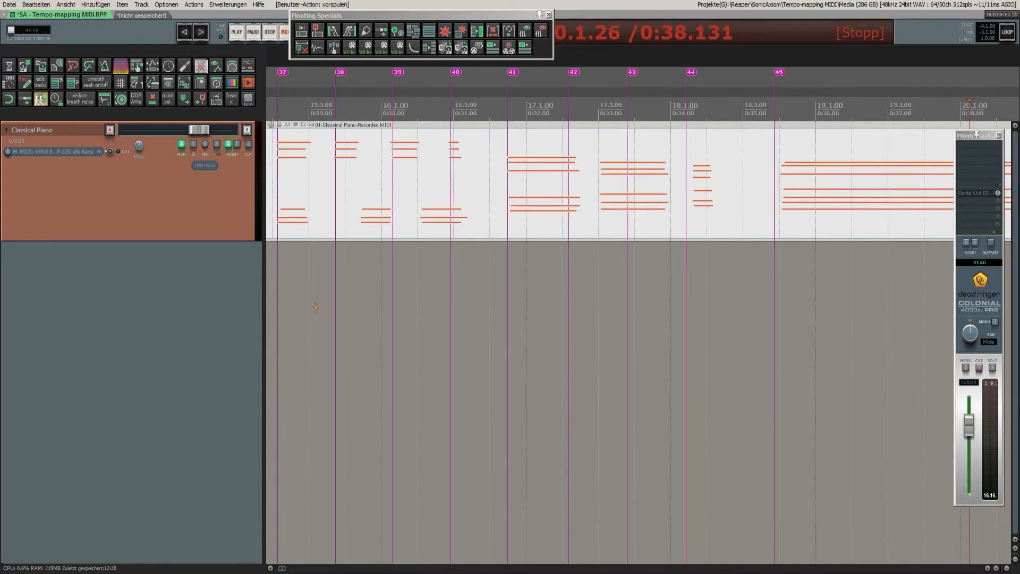
# Play from around bar 16, add a project marker on every remaining beat of the final sustained chord, and stop playback
pyautogui.press('Left')
pyautogui.press('Left')
pyautogui.press('Left')
pyautogui.press('space')
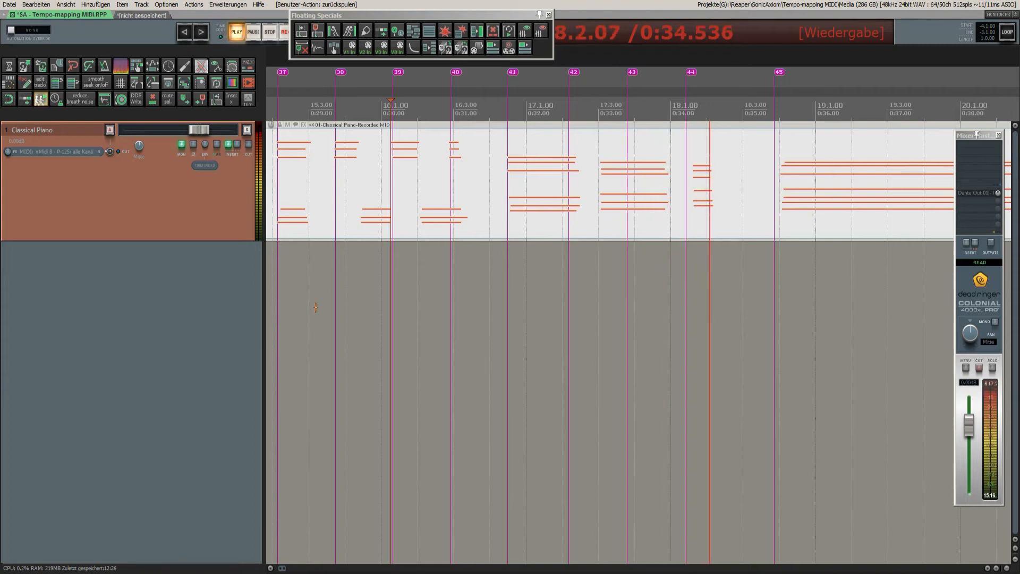
pyautogui.press('m')
pyautogui.press('m')
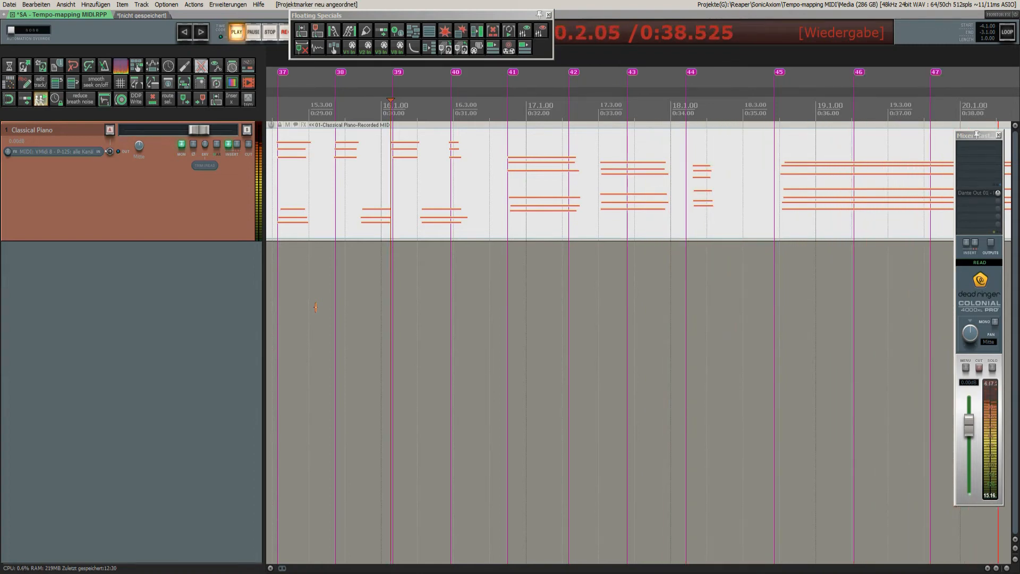
pyautogui.press('m')
pyautogui.press('m')
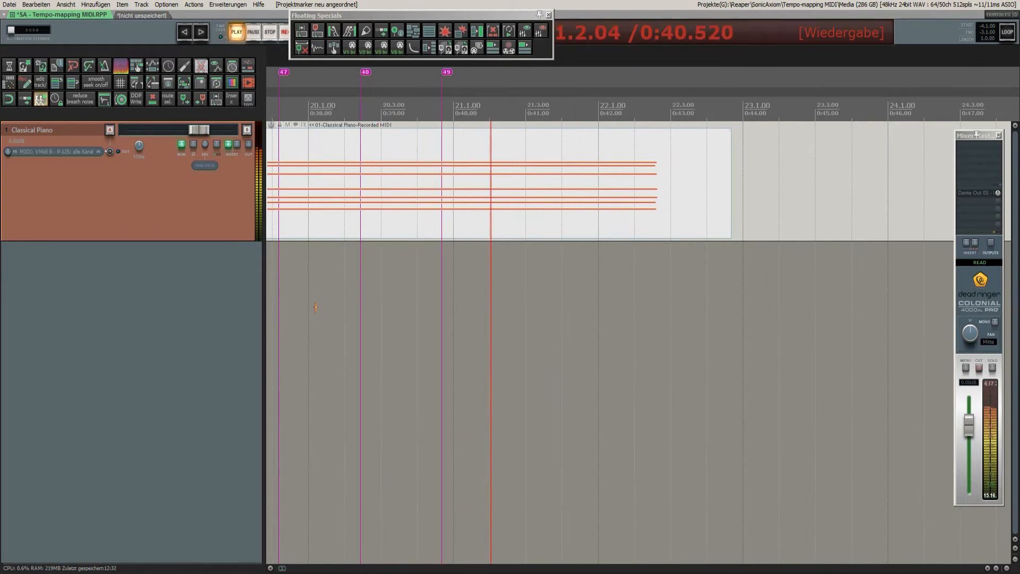
pyautogui.press('m')
pyautogui.press('m')
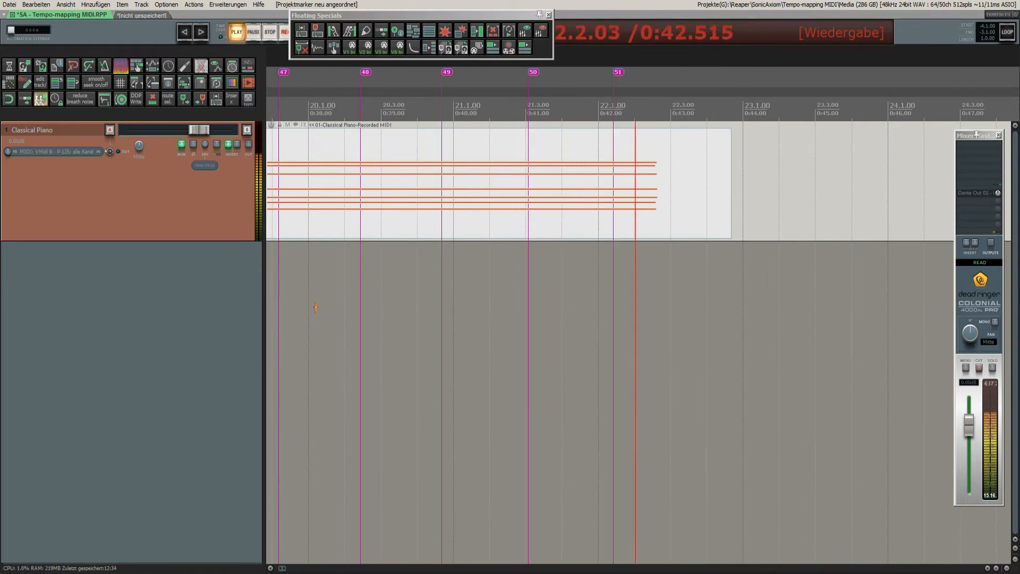
pyautogui.press('m')
pyautogui.press('space')
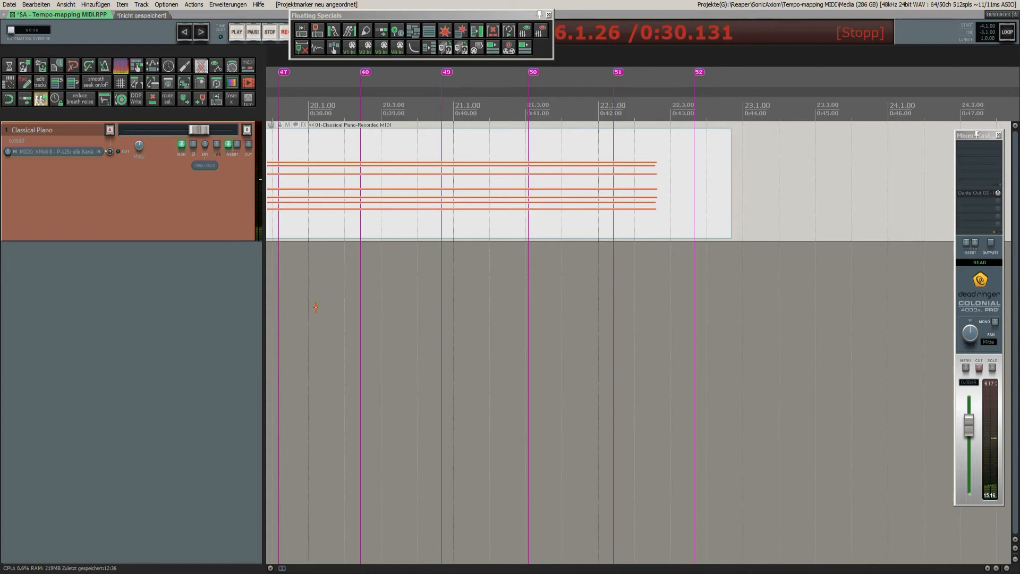
# Move project markers 2, 3 and 4 onto the onsets of the second, third and fourth right-hand chords
pyautogui.scroll(-6, 444, 215)
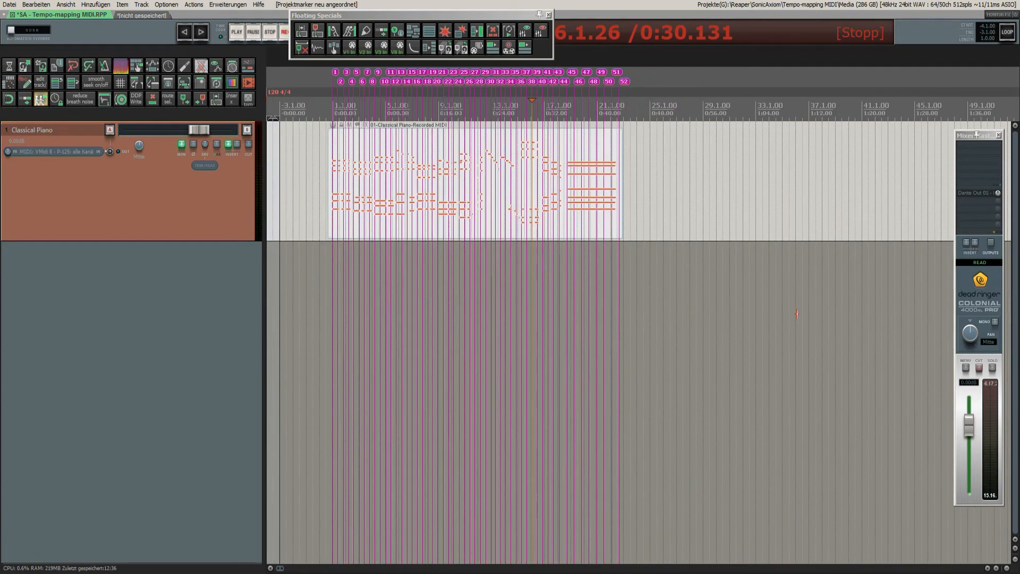
pyautogui.scroll(8, 335, 202)
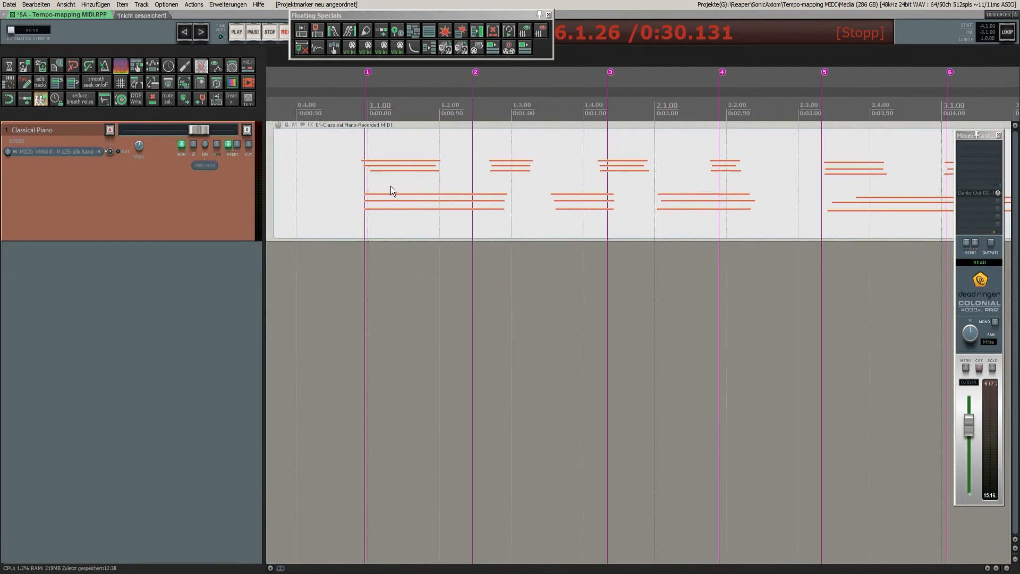
pyautogui.scroll(-1, 365, 182)
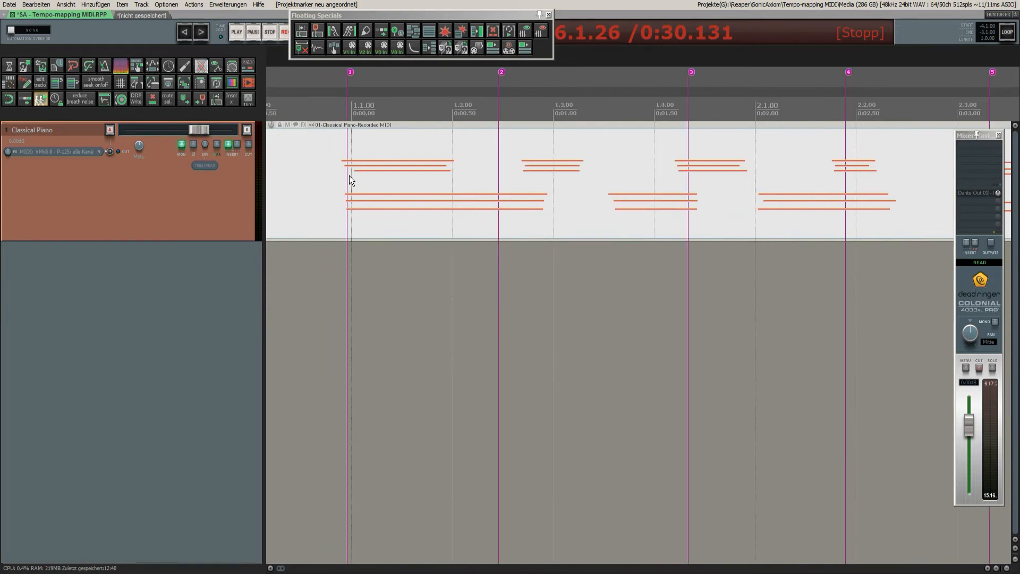
pyautogui.moveTo(504, 74); pyautogui.dragTo(528, 76)
pyautogui.moveTo(691, 73); pyautogui.dragTo(680, 75)
pyautogui.moveTo(847, 80); pyautogui.dragTo(834, 78)
pyautogui.scroll(-3, 612, 187)
pyautogui.scroll(3, 732, 156)
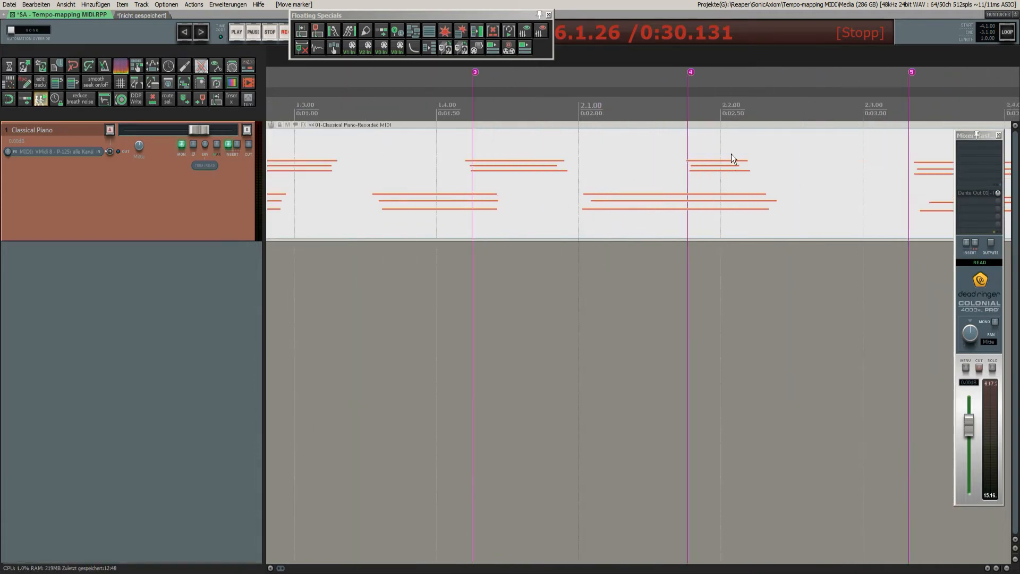
# Align markers 5 and 6 with their chord onsets near 2.3.00 and 3.1.00
pyautogui.scroll(-2, 725, 148)
pyautogui.hscroll(2, 617, 170)
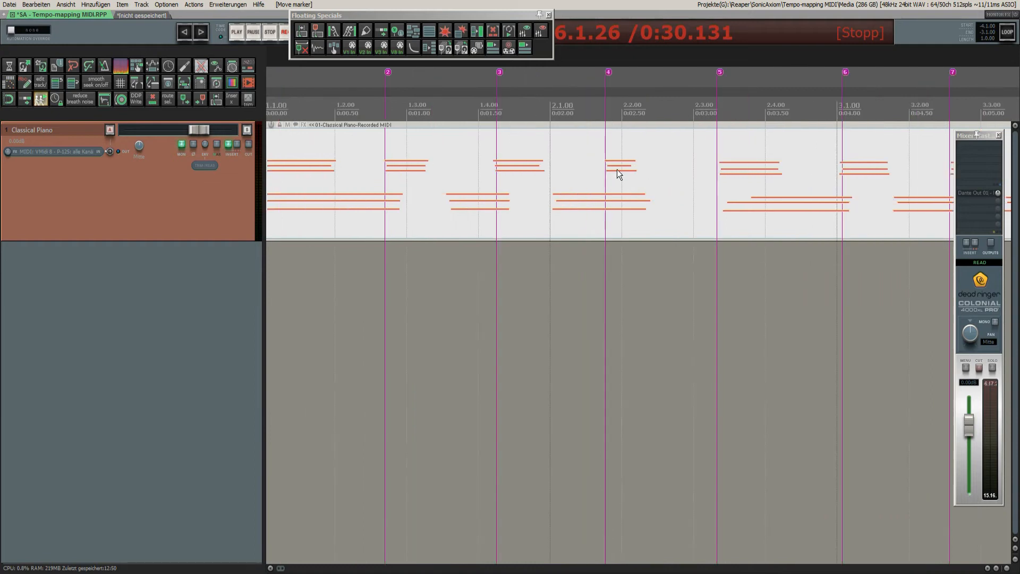
pyautogui.scroll(2, 743, 161)
pyautogui.moveTo(708, 76); pyautogui.dragTo(712, 76)
pyautogui.scroll(-2, 558, 169)
pyautogui.scroll(4, 793, 136)
pyautogui.scroll(-4, 610, 171)
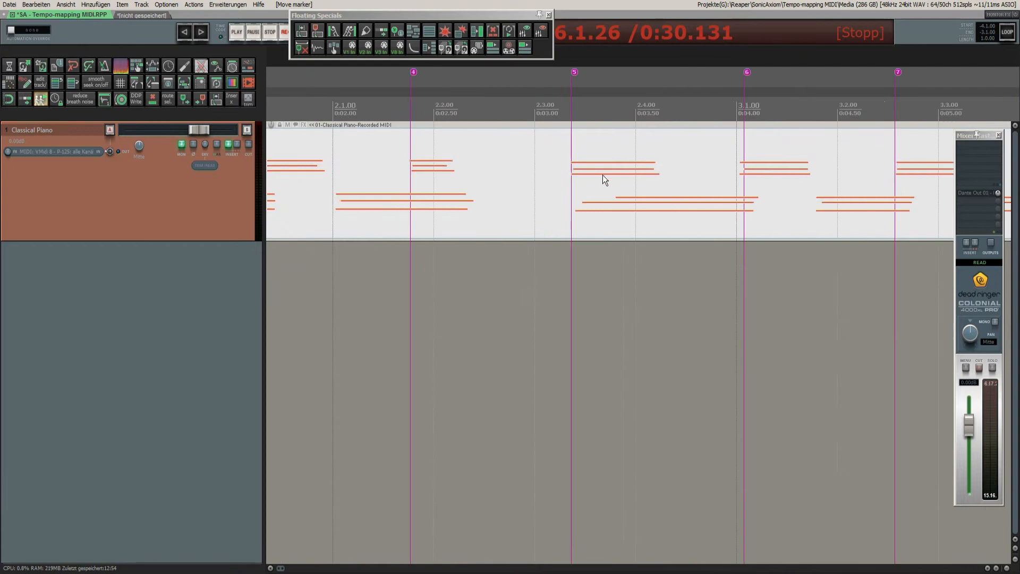
pyautogui.scroll(4, 693, 74)
pyautogui.moveTo(693, 72); pyautogui.dragTo(690, 71)
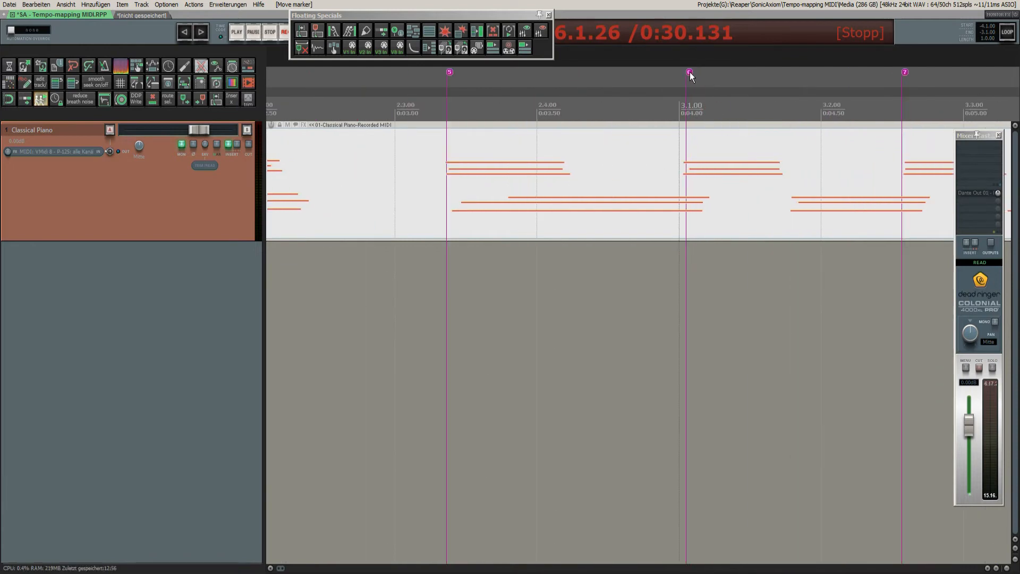
pyautogui.moveTo(909, 73); pyautogui.dragTo(913, 74)
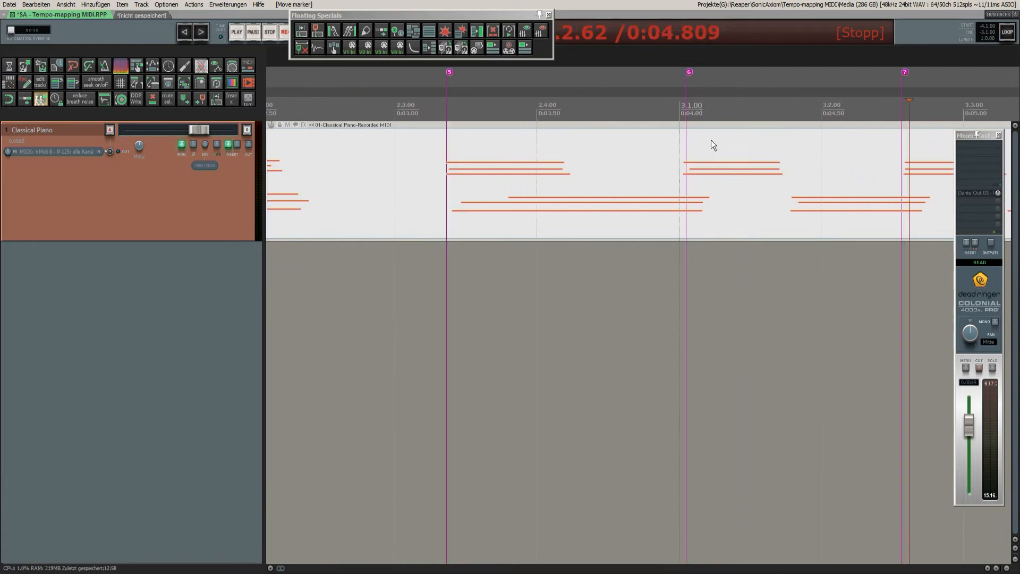
# Move marker 8 onto the onset of the short chord just after 3.4.00
pyautogui.scroll(-4, 573, 179)
pyautogui.scroll(4, 811, 160)
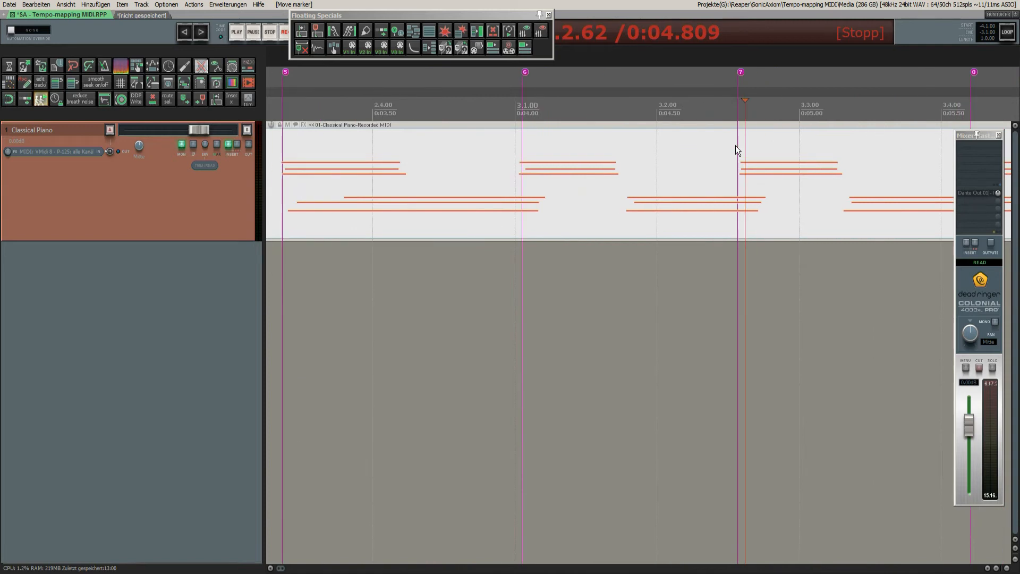
pyautogui.scroll(-4, 575, 171)
pyautogui.scroll(5, 753, 166)
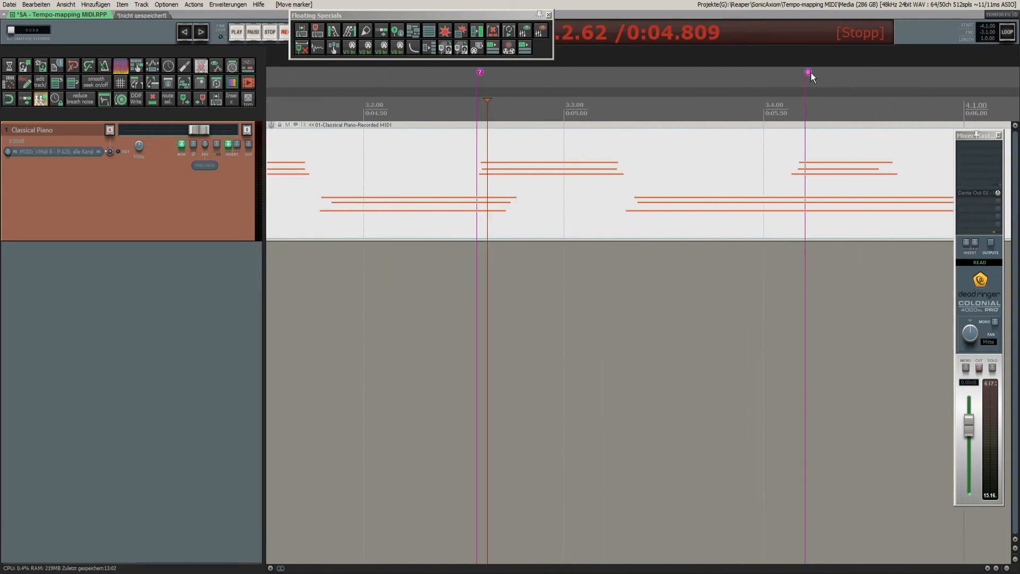
pyautogui.moveTo(811, 72)
pyautogui.mouseDown()
pyautogui.moveTo(802, 72)
pyautogui.moveTo(830, 72)
pyautogui.moveTo(793, 73)
pyautogui.mouseUp()
pyautogui.scroll(-3, 658, 199)
pyautogui.scroll(4, 833, 136)
pyautogui.scroll(-3, 576, 224)
pyautogui.scroll(2, 760, 141)
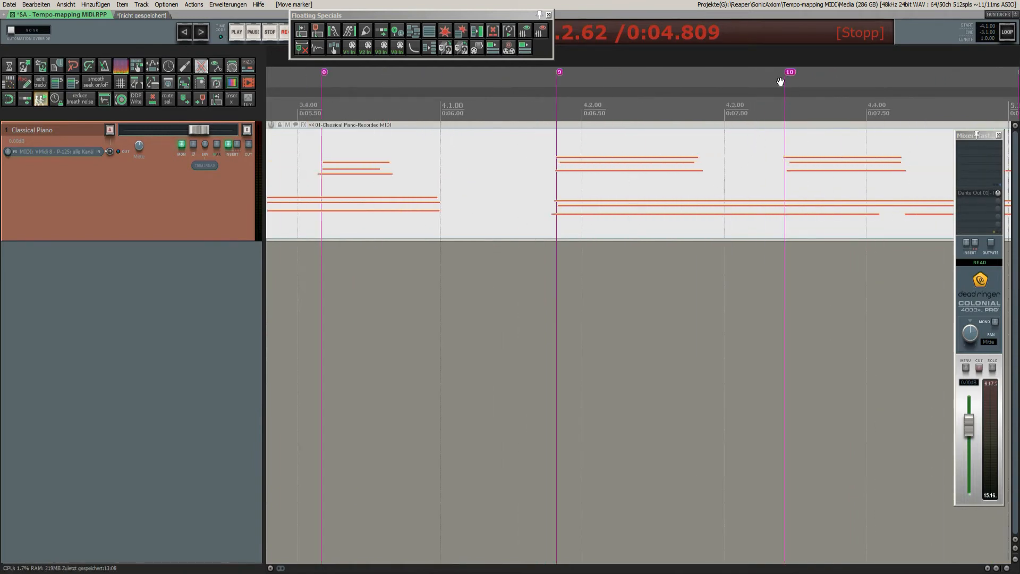
# Check the beat markers between bars 4 and 10 and nudge the inaccurate ones onto their chord onsets
pyautogui.scroll(-3, 654, 170)
pyautogui.scroll(1, 793, 143)
pyautogui.scroll(-1, 589, 154)
pyautogui.scroll(-2, 559, 155)
pyautogui.scroll(2, 713, 164)
pyautogui.scroll(-1, 716, 184)
pyautogui.scroll(2, 744, 160)
pyautogui.scroll(-2, 500, 160)
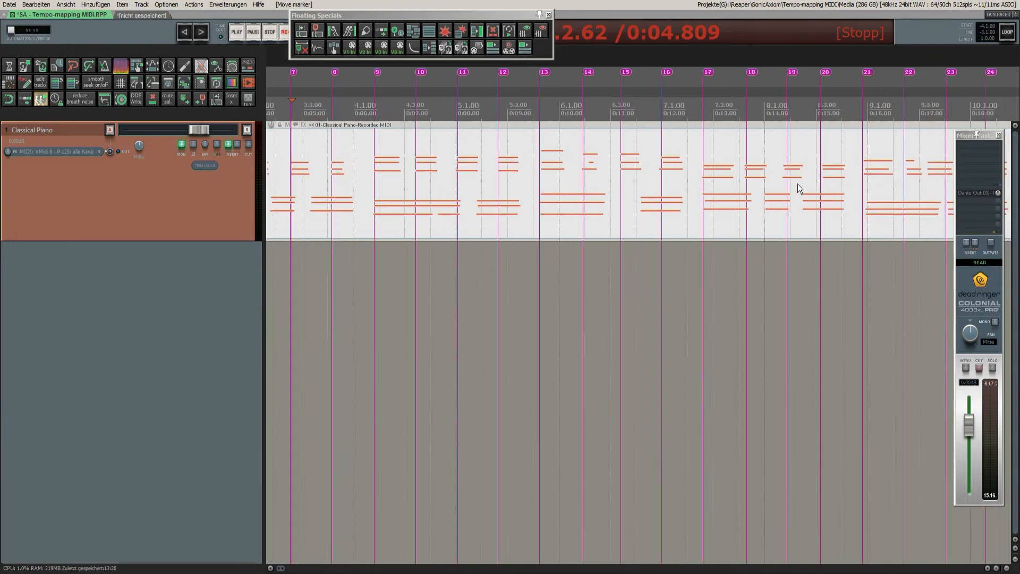
pyautogui.scroll(2, 801, 180)
pyautogui.moveTo(640, 73); pyautogui.dragTo(644, 73)
pyautogui.scroll(-1, 645, 149)
pyautogui.scroll(1, 840, 170)
pyautogui.moveTo(844, 73); pyautogui.dragTo(848, 72)
pyautogui.scroll(-2, 715, 154)
pyautogui.scroll(2, 820, 154)
pyautogui.moveTo(673, 73); pyautogui.dragTo(676, 73)
pyautogui.moveTo(788, 73); pyautogui.dragTo(790, 73)
pyautogui.scroll(2, 902, 159)
pyautogui.scroll(-3, 559, 177)
pyautogui.scroll(3, 744, 164)
pyautogui.moveTo(722, 73); pyautogui.dragTo(729, 73)
pyautogui.moveTo(886, 73); pyautogui.dragTo(825, 73)
# Fine-tune the beat markers from bar 10 through bar 16 so they sit on the chord and melody note onsets
pyautogui.scroll(2, 850, 159)
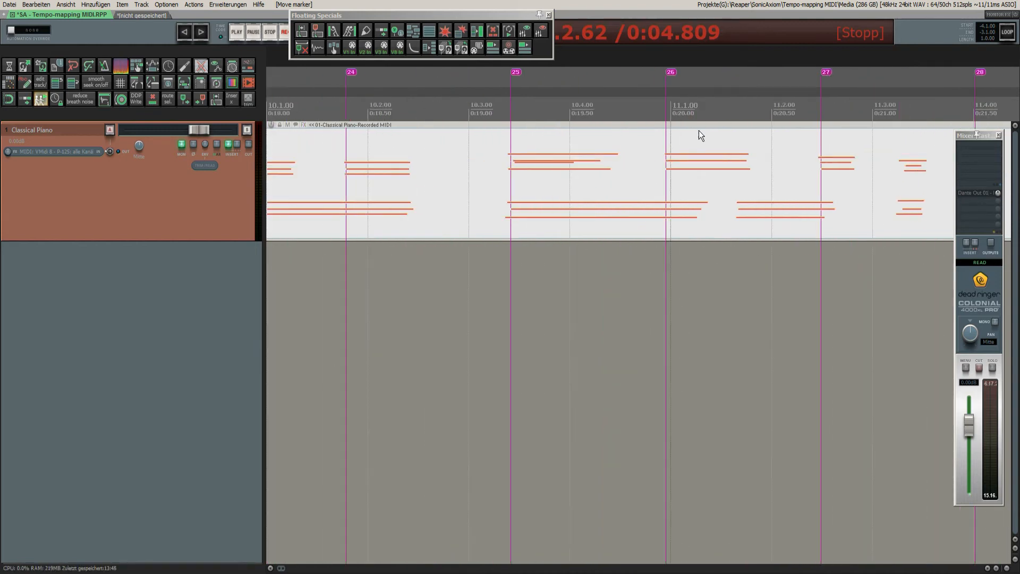
pyautogui.scroll(2, 903, 154)
pyautogui.moveTo(747, 73); pyautogui.dragTo(755, 73)
pyautogui.moveTo(925, 72); pyautogui.dragTo(923, 71)
pyautogui.scroll(3, 877, 154)
pyautogui.click(586, 72)
pyautogui.moveTo(819, 73); pyautogui.dragTo(804, 73)
pyautogui.scroll(-3, 671, 141)
pyautogui.scroll(3, 829, 149)
pyautogui.scroll(-3, 659, 189)
pyautogui.scroll(3, 771, 170)
pyautogui.moveTo(687, 73); pyautogui.dragTo(684, 73)
pyautogui.moveTo(895, 73); pyautogui.dragTo(899, 74)
pyautogui.scroll(-3, 797, 159)
pyautogui.moveTo(765, 72); pyautogui.dragTo(770, 71)
pyautogui.scroll(-3, 867, 173)
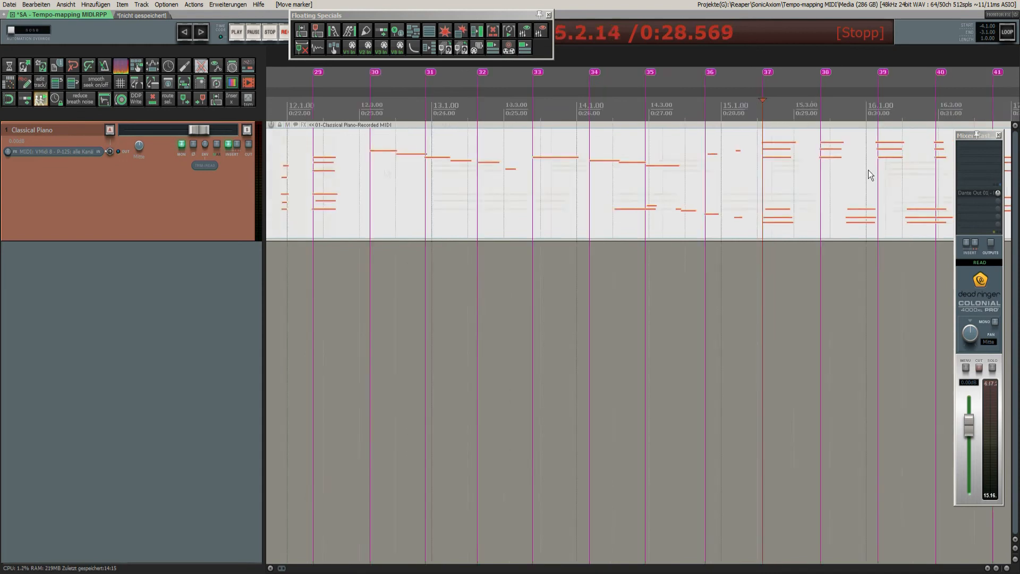
pyautogui.scroll(3, 385, 171)
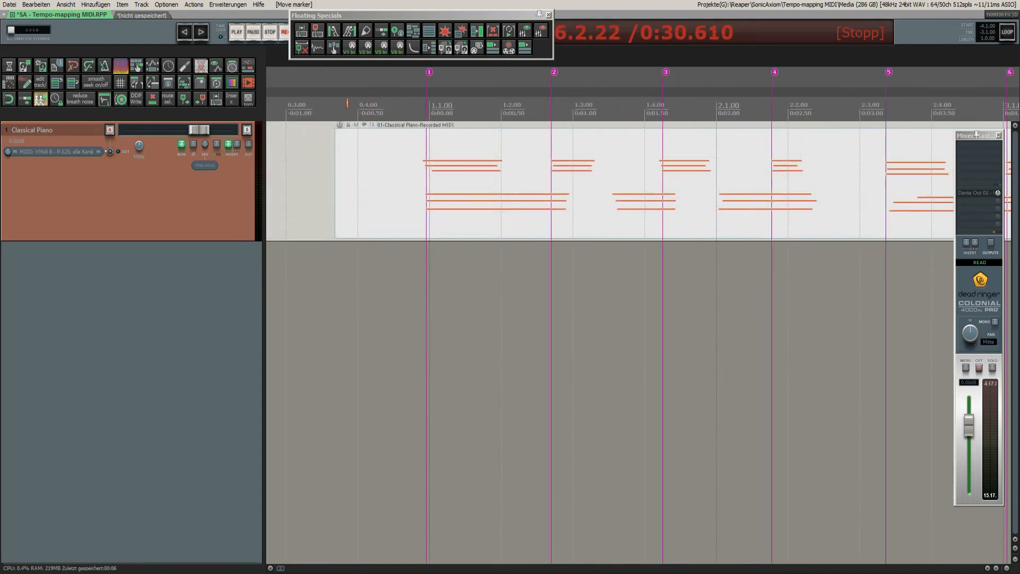
# Add an extra project marker one beat before the first chord, about 0.8 s ahead of bar 1.1.00
pyautogui.click(326, 100)
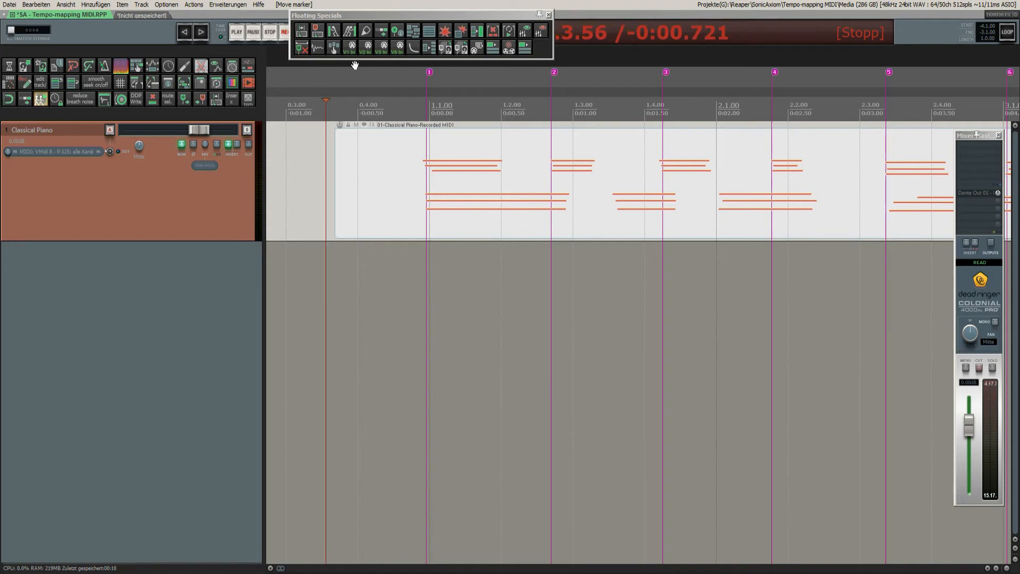
pyautogui.click(316, 79)
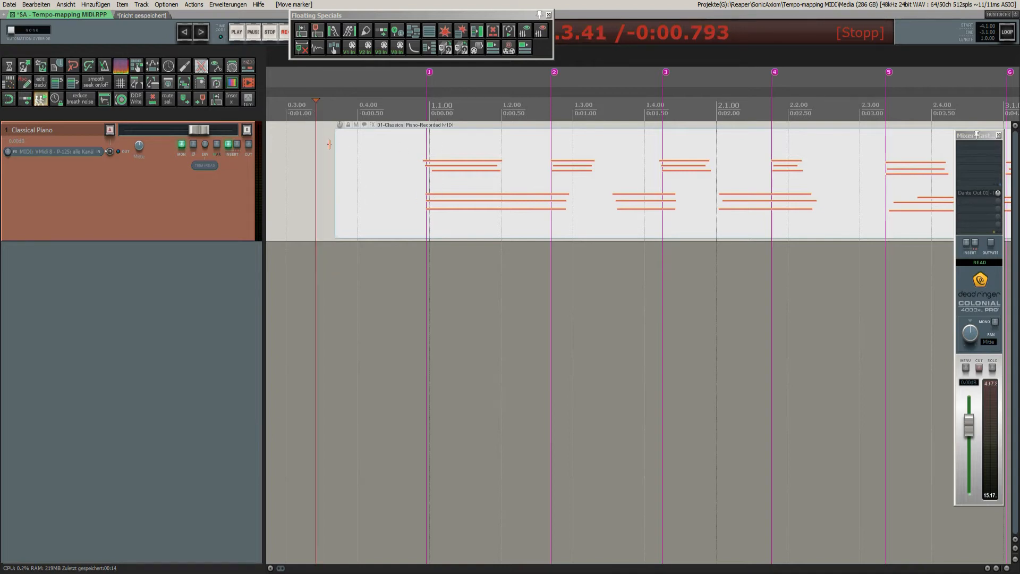
pyautogui.moveTo(319, 72); pyautogui.dragTo(317, 71)
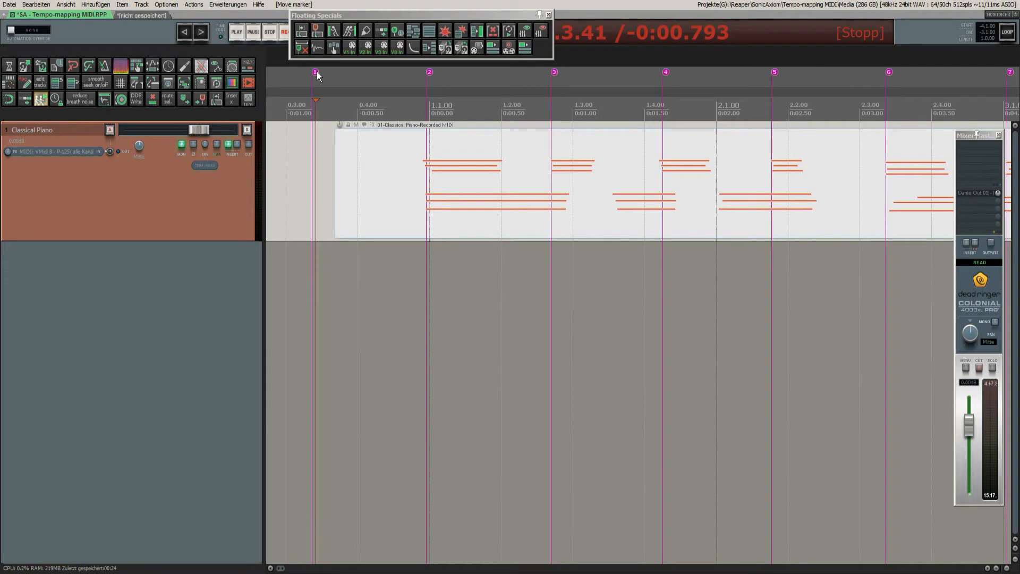
# Run "SWS/BR: Convert project markers to tempo markers" with 4 markers per measure and a 4/4 time signature, and close both dialogs
pyautogui.scroll(-2, 410, 237)
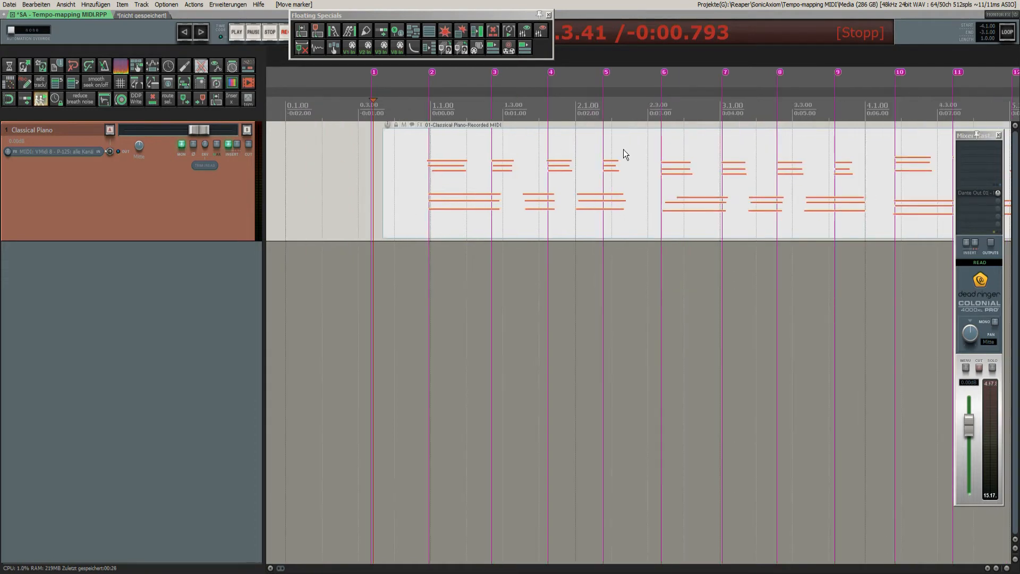
pyautogui.scroll(-1, 553, 264)
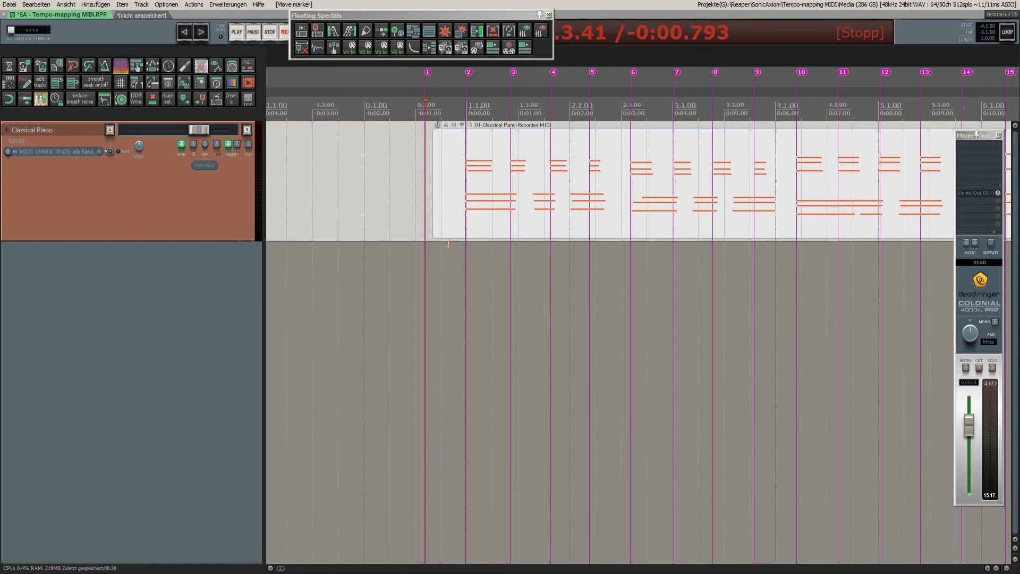
pyautogui.scroll(-1, 463, 254)
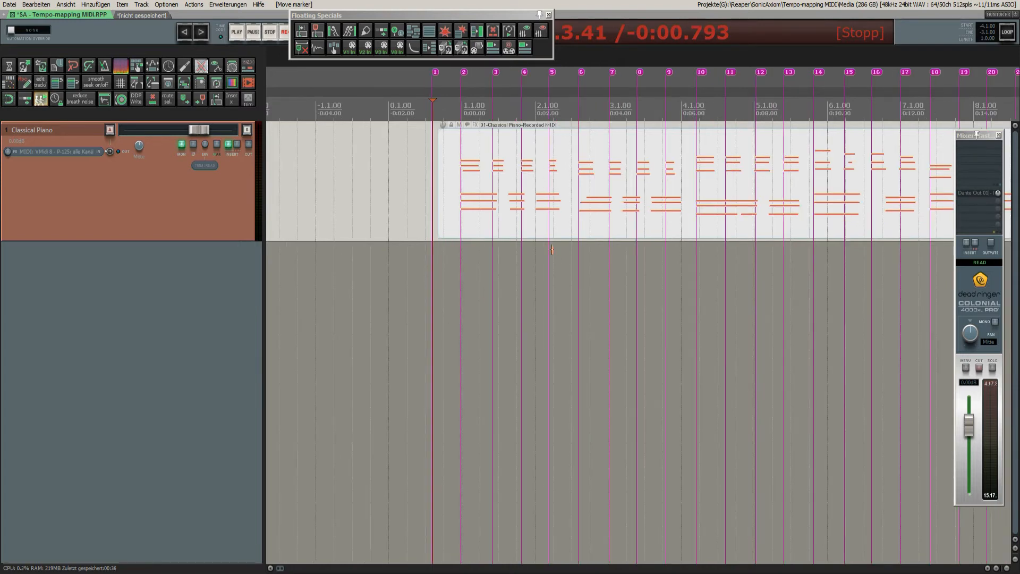
pyautogui.scroll(2, 466, 286)
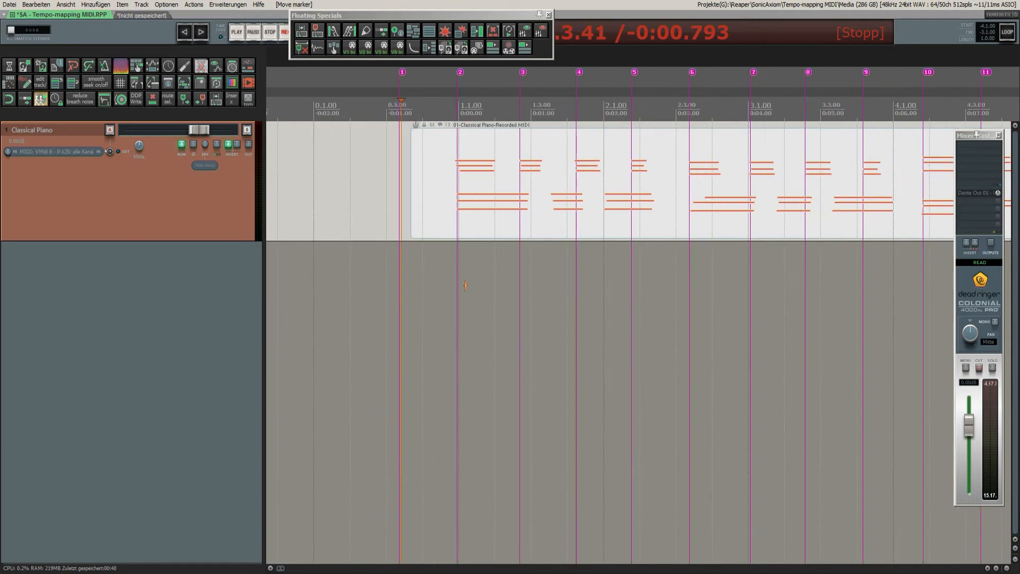
pyautogui.press('?')
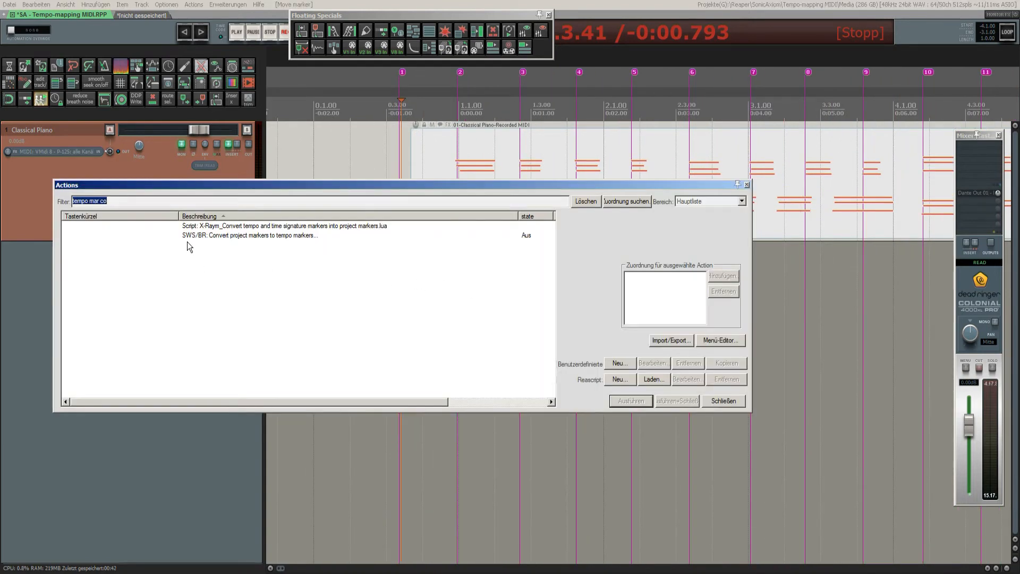
pyautogui.click(228, 236)
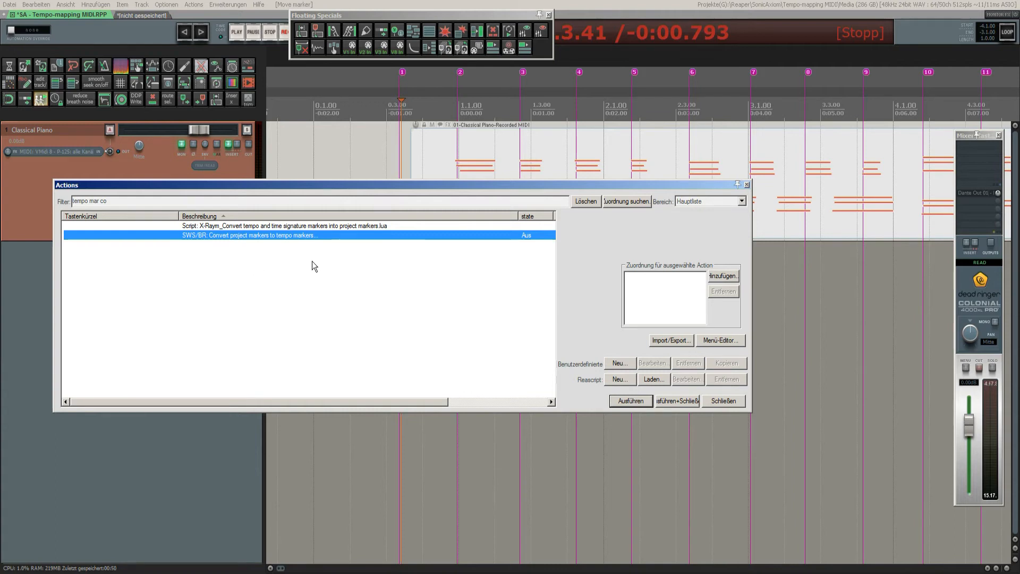
pyautogui.click(628, 404)
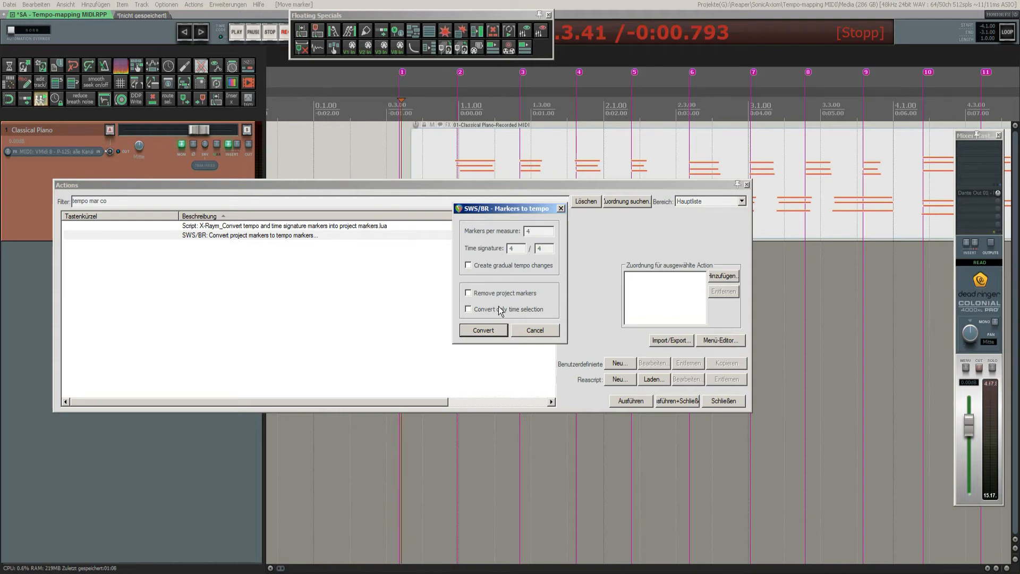
pyautogui.click(483, 330)
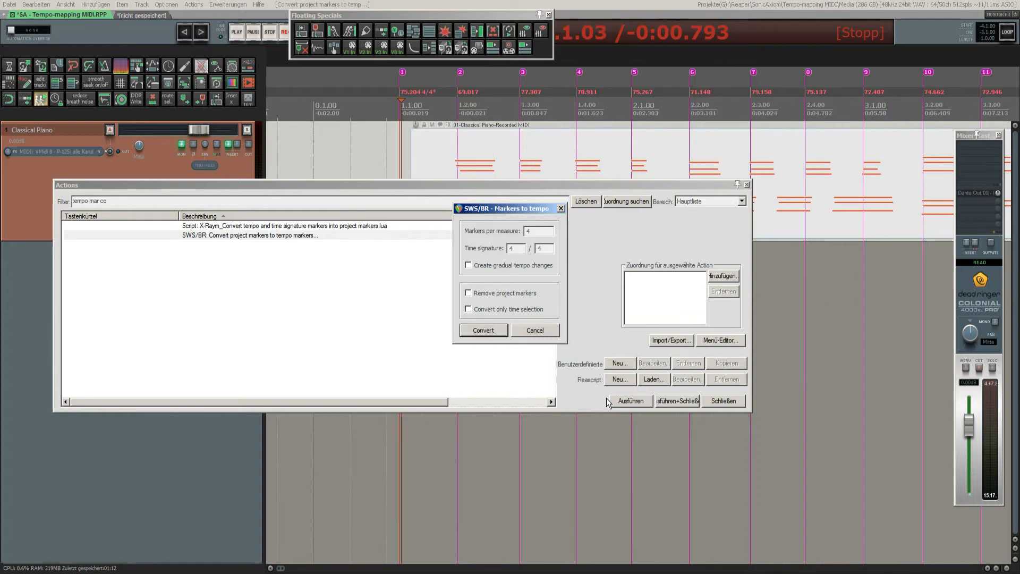
pyautogui.click(562, 209)
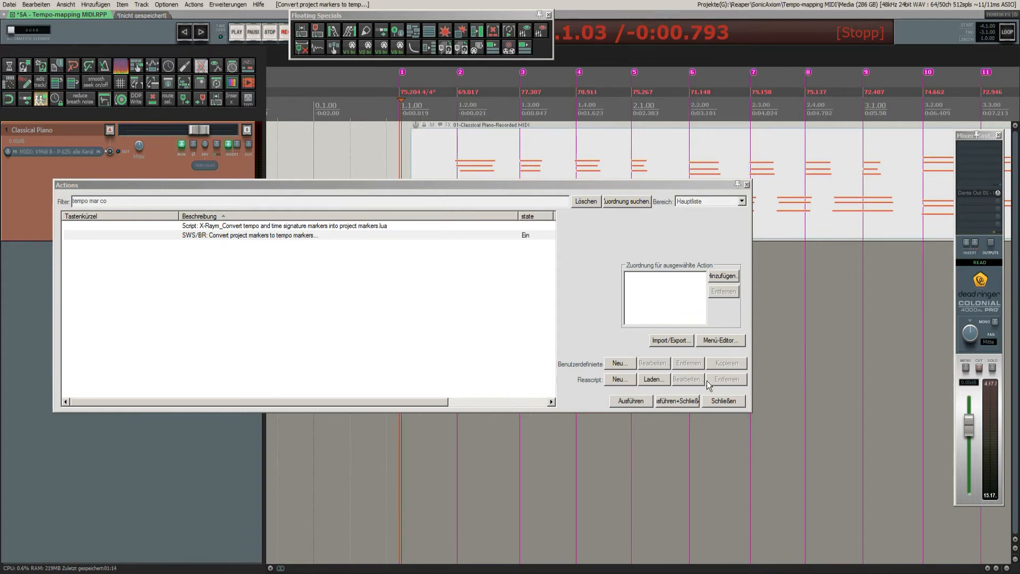
pyautogui.press('Escape')
# Enable the metronome and play the recording from just before the first tempo marker to check the click against the piano
pyautogui.scroll(-2, 499, 161)
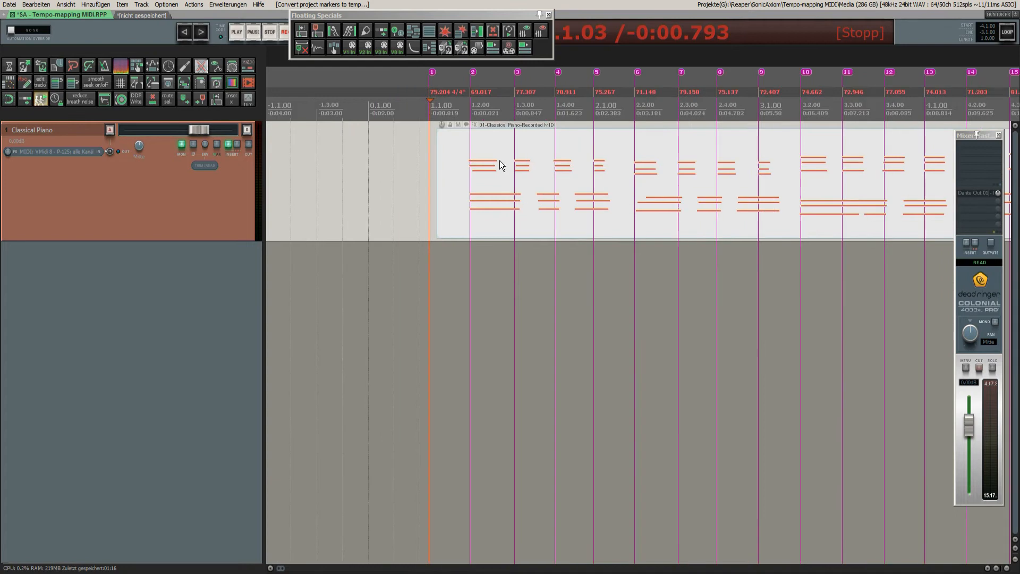
pyautogui.scroll(-2, 473, 192)
pyautogui.click(103, 65)
pyautogui.click(447, 247)
pyautogui.press('space')
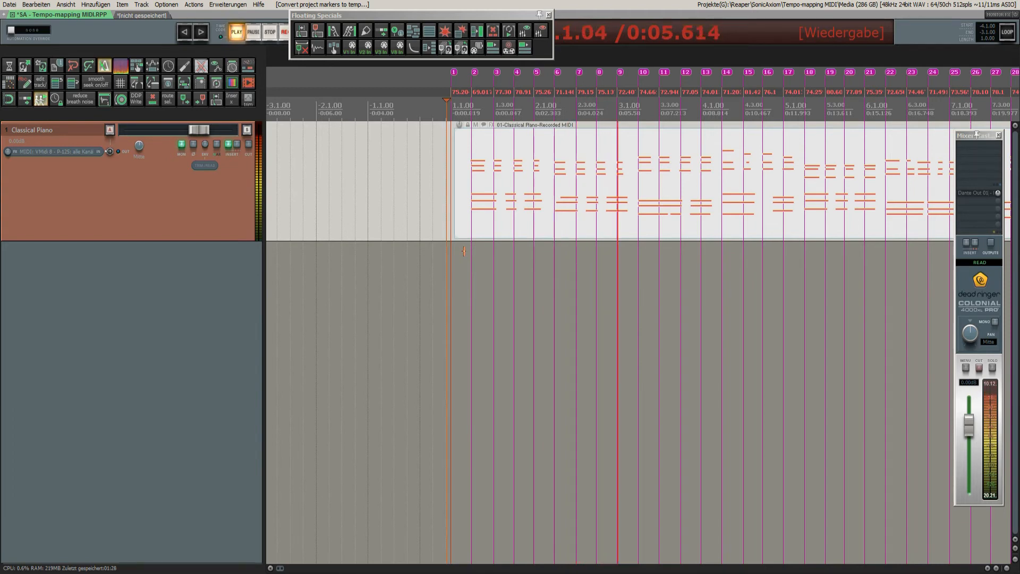
pyautogui.scroll(-5, 453, 259)
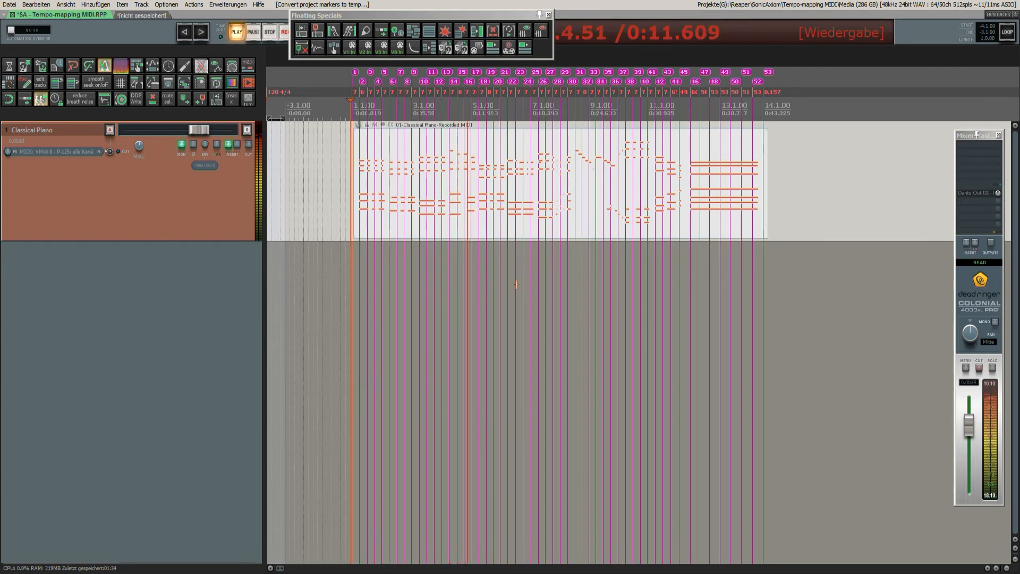
# Check the later bars against the metronome by playing from about bar 8 and from beat 10.3 into the closing chord, and stop playback
pyautogui.click(568, 276)
pyautogui.scroll(6, 557, 214)
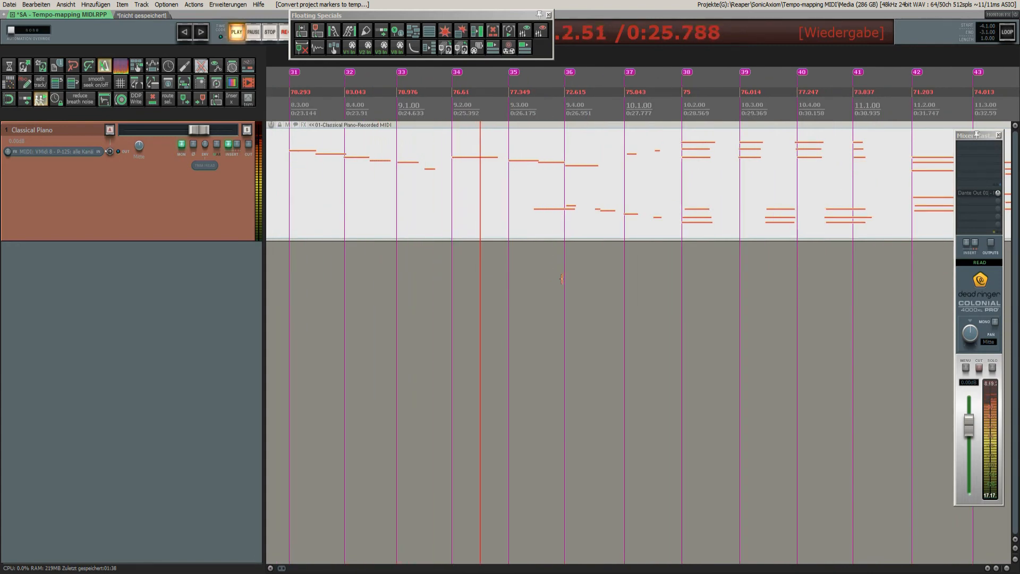
pyautogui.click(774, 290)
pyautogui.scroll(-3, 757, 290)
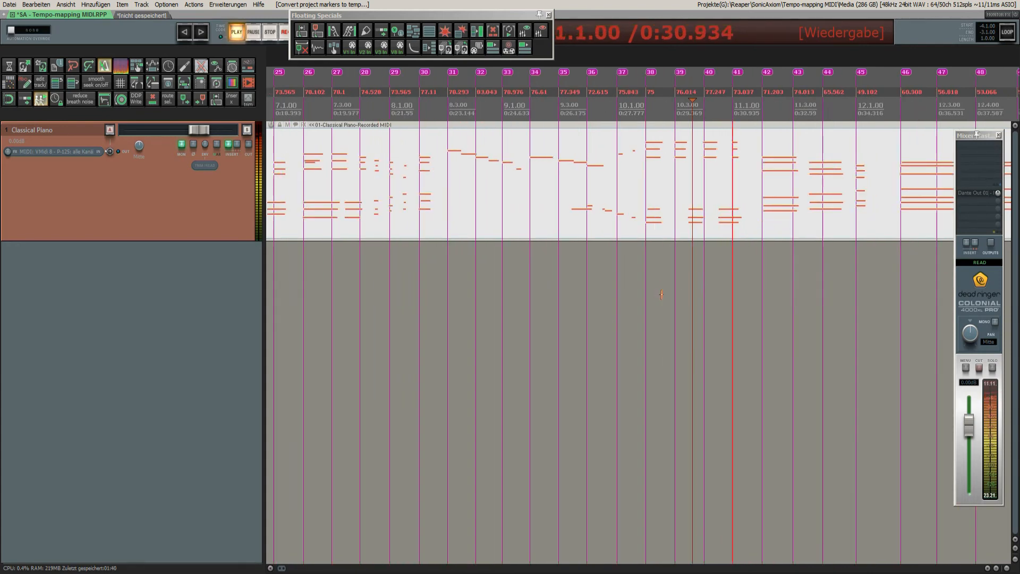
pyautogui.scroll(-3, 786, 259)
pyautogui.scroll(3, 786, 259)
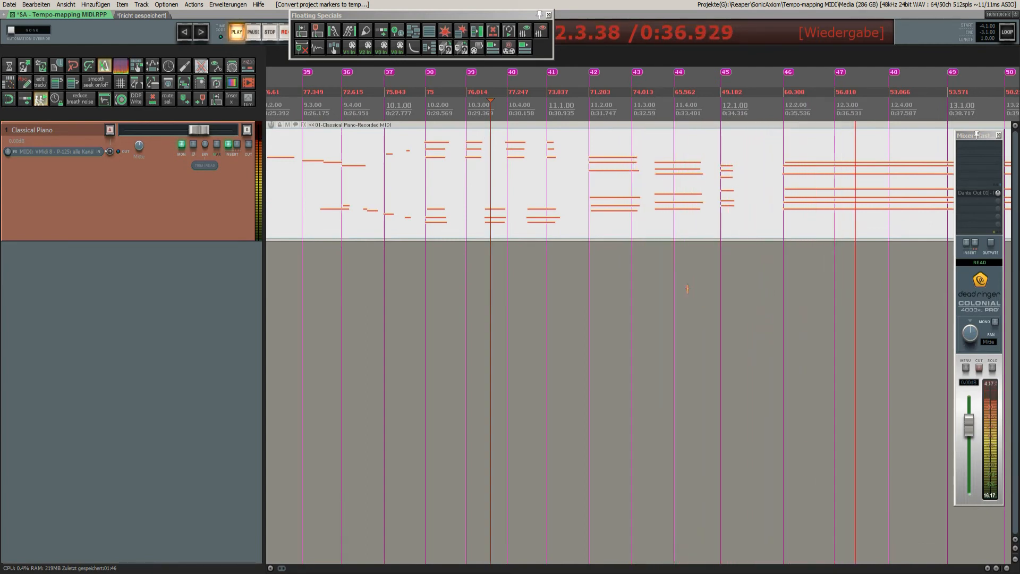
pyautogui.scroll(-2, 664, 297)
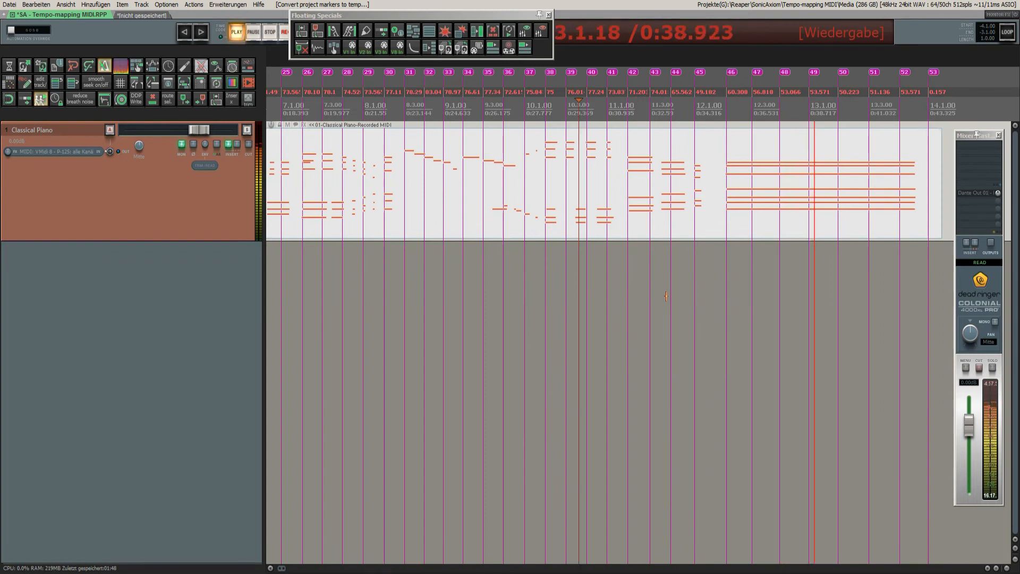
pyautogui.press('space')
pyautogui.scroll(-2, 685, 316)
pyautogui.scroll(-2, 685, 315)
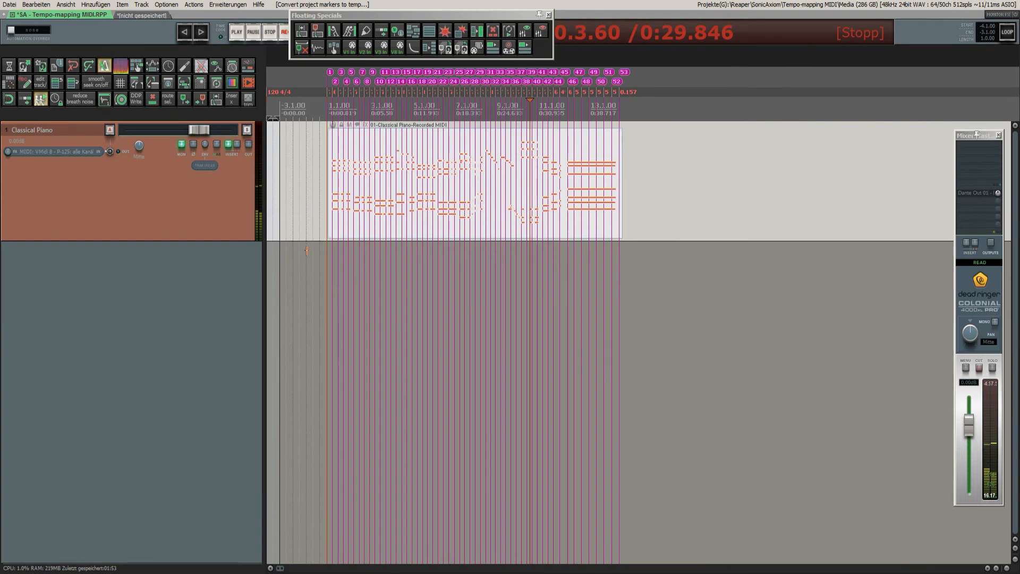
# Show the master track in the arrangement and examine its tempo map envelope across the whole recording
pyautogui.scroll(6, 345, 287)
pyautogui.scroll(1, 347, 260)
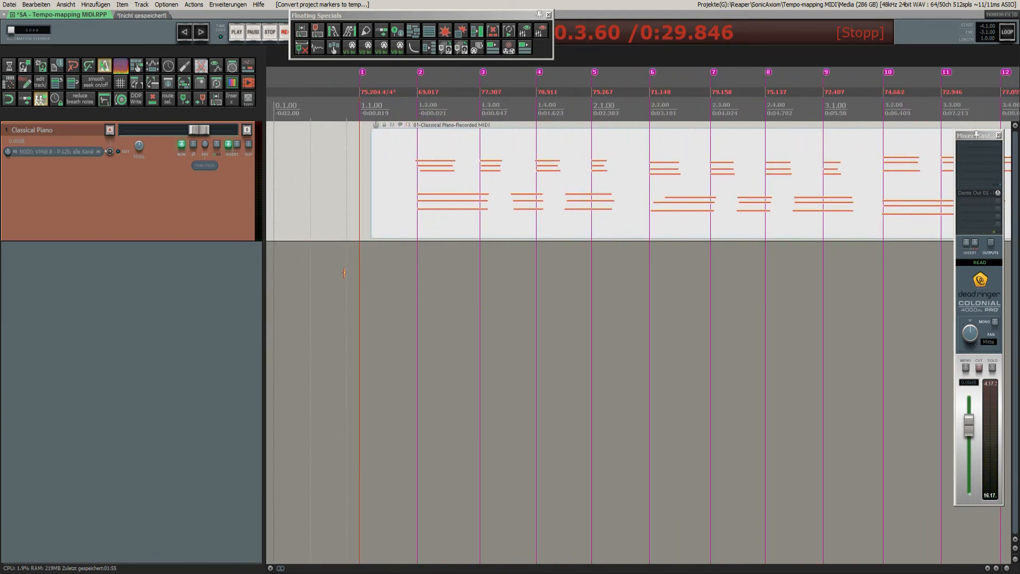
pyautogui.click(66, 4)
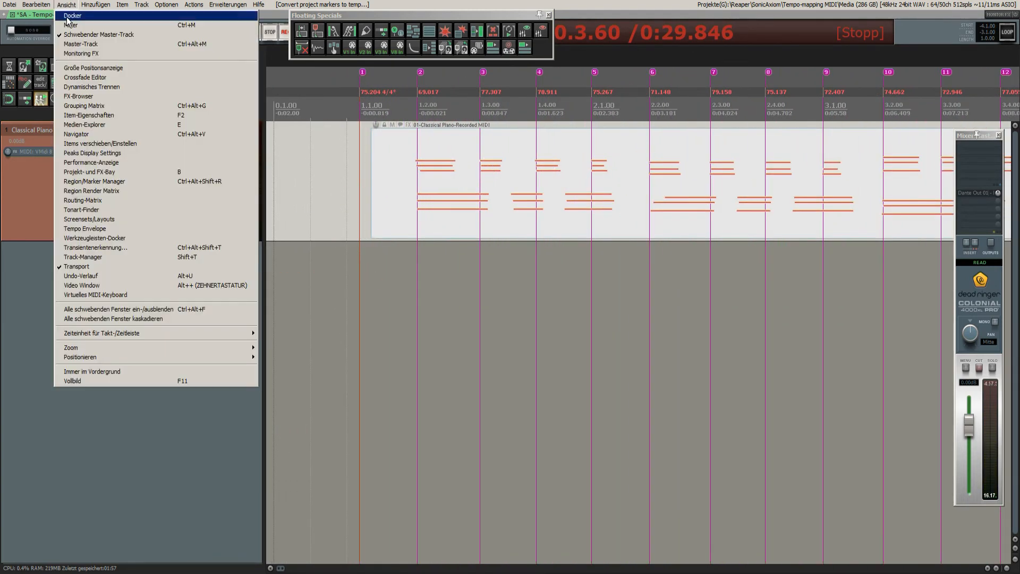
pyautogui.click(75, 44)
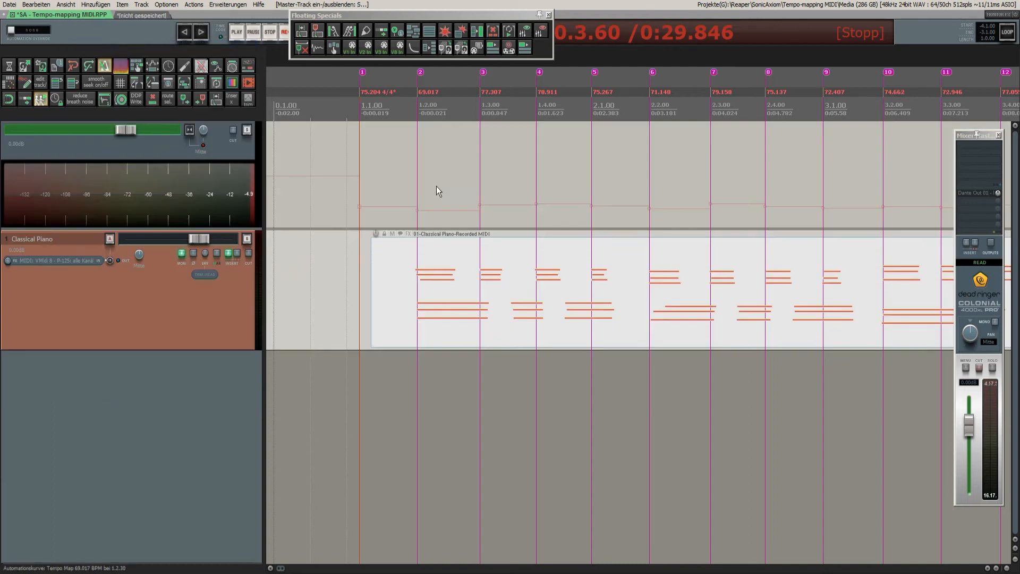
pyautogui.scroll(-5, 438, 188)
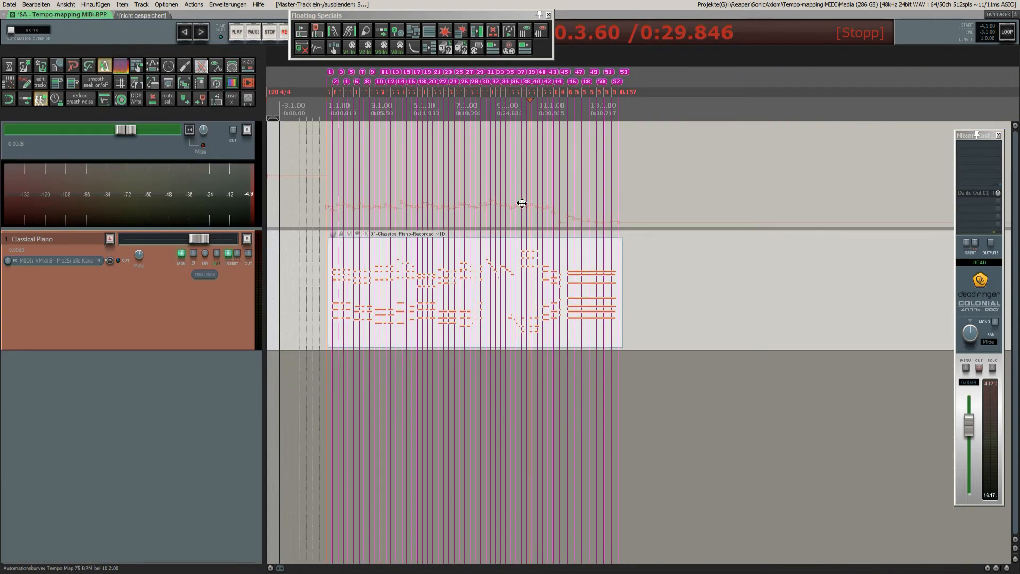
pyautogui.scroll(5, 327, 305)
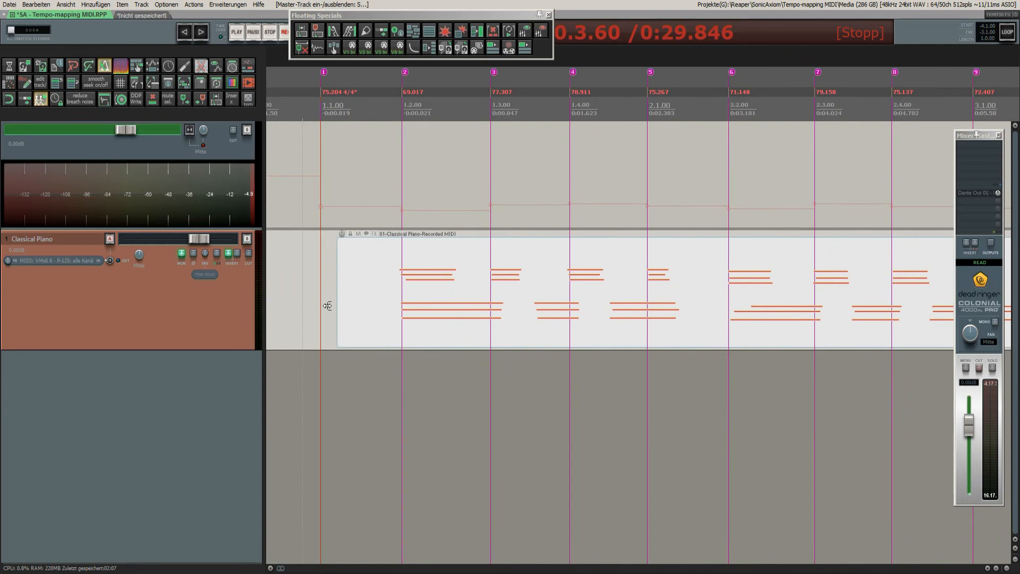
# Glue the piano MIDI item and extend its start back to the first tempo marker at 1.1.00
pyautogui.click(361, 303)
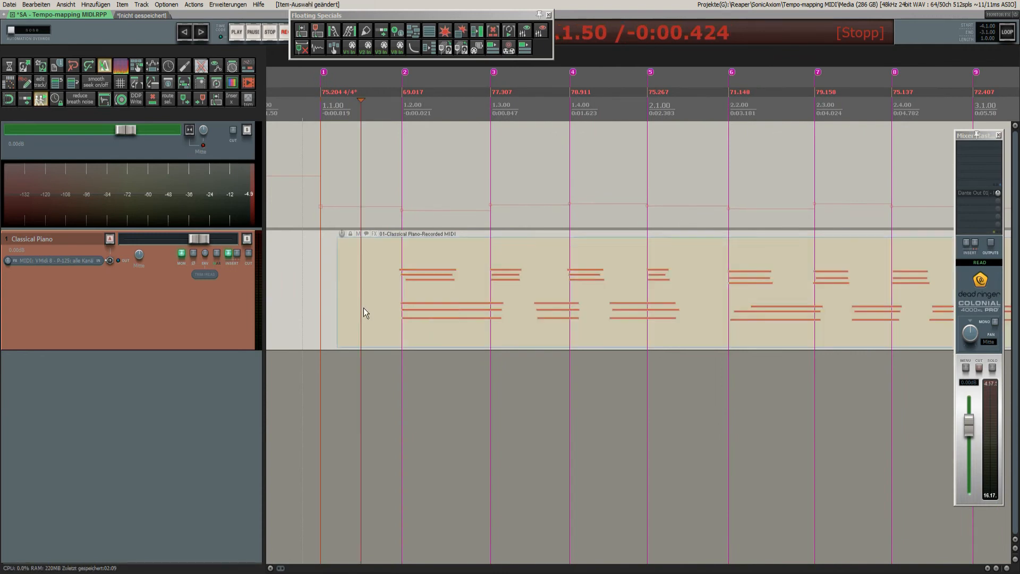
pyautogui.hotkey('ctrl', 'g')
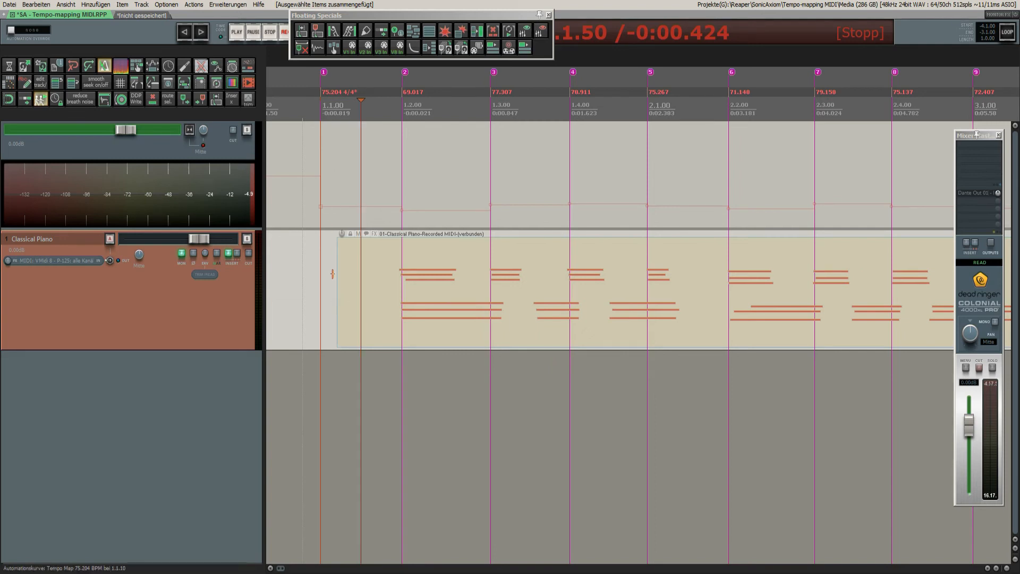
pyautogui.moveTo(340, 291); pyautogui.dragTo(322, 294)
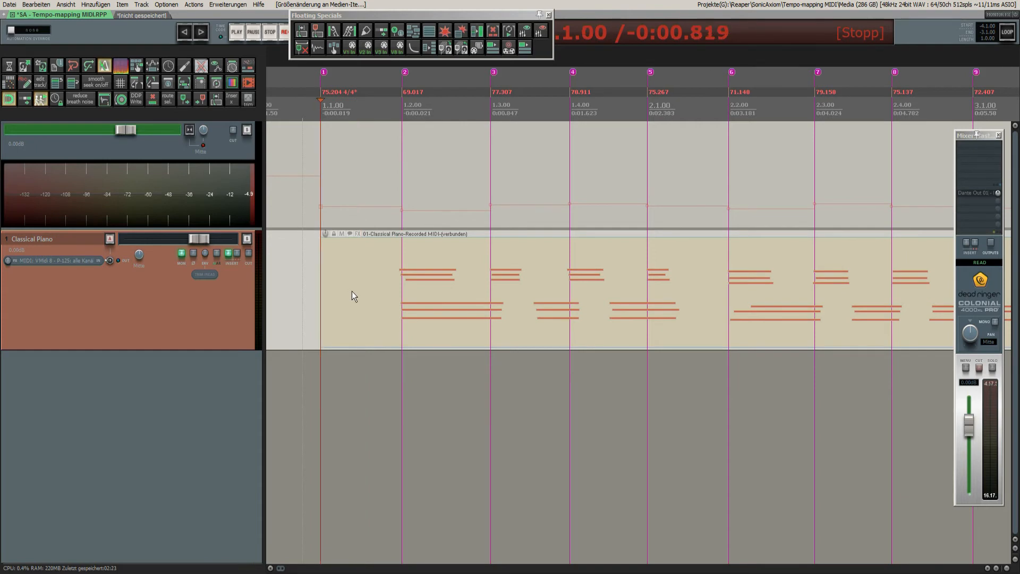
# Copy the glued piano item into the unsaved project's piano track, aligning its first chord with the =START marker at 1.1.00
pyautogui.scroll(-4, 420, 298)
pyautogui.click(458, 131)
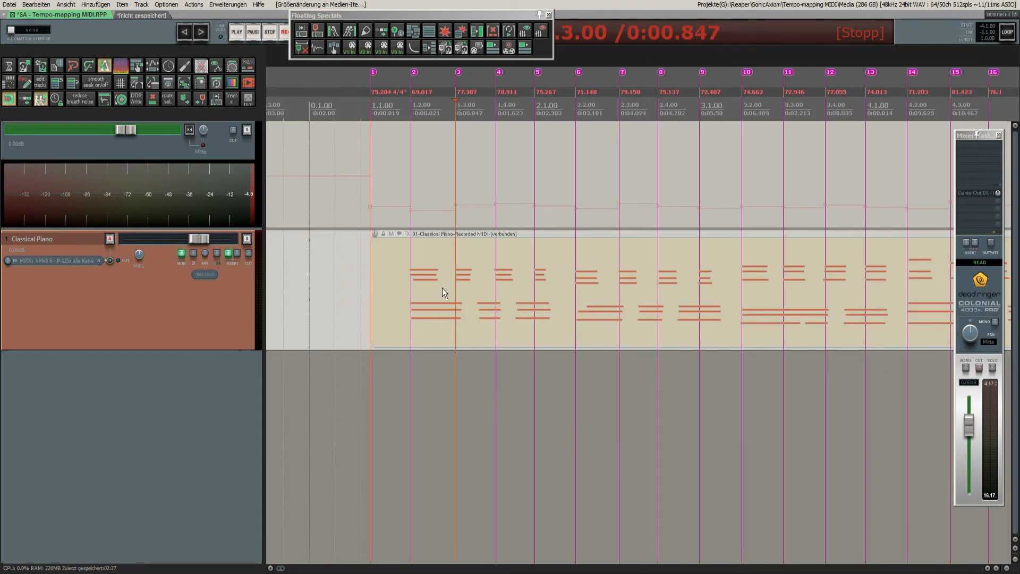
pyautogui.click(438, 291)
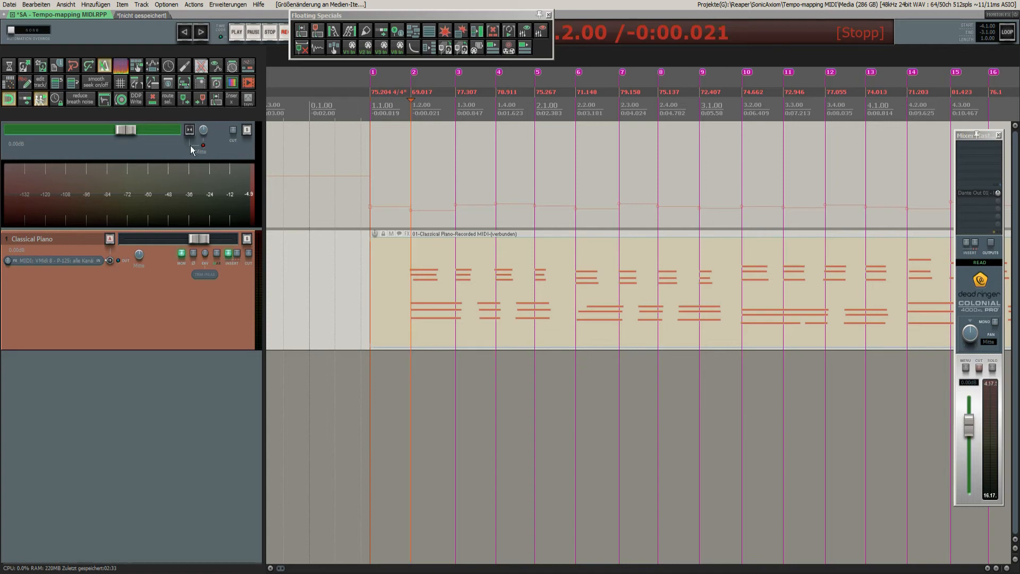
pyautogui.click(142, 15)
pyautogui.scroll(3, 342, 140)
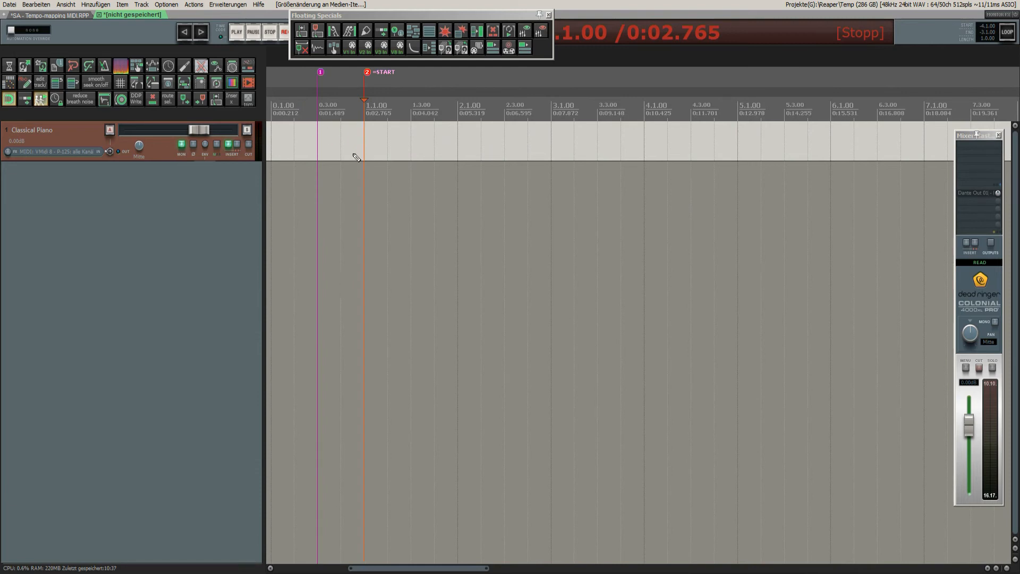
pyautogui.hotkey('ctrl', 'v')
pyautogui.moveTo(385, 179); pyautogui.dragTo(361, 152)
pyautogui.scroll(3, 354, 172)
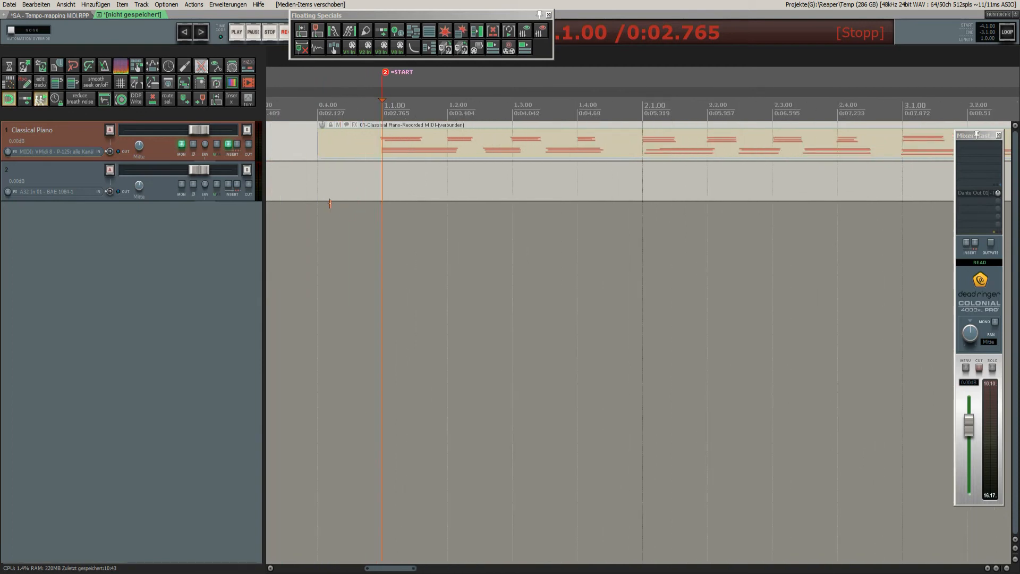
# Enable the metronome in this project and play the pasted item from just before bar 1 to compare it with the click
pyautogui.click(107, 68)
pyautogui.scroll(-7, 362, 175)
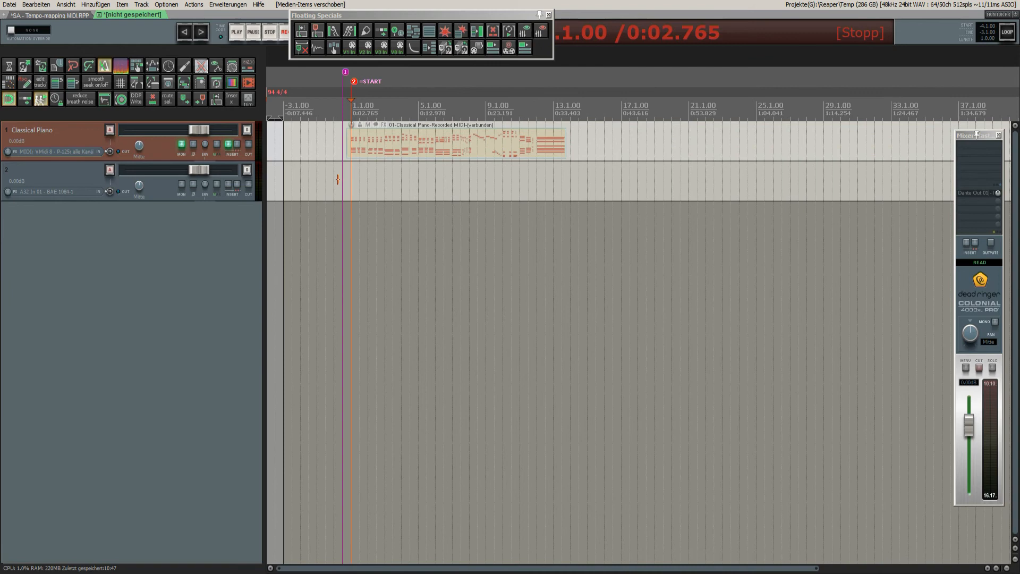
pyautogui.scroll(3, 343, 159)
pyautogui.click(357, 166)
pyautogui.press('space')
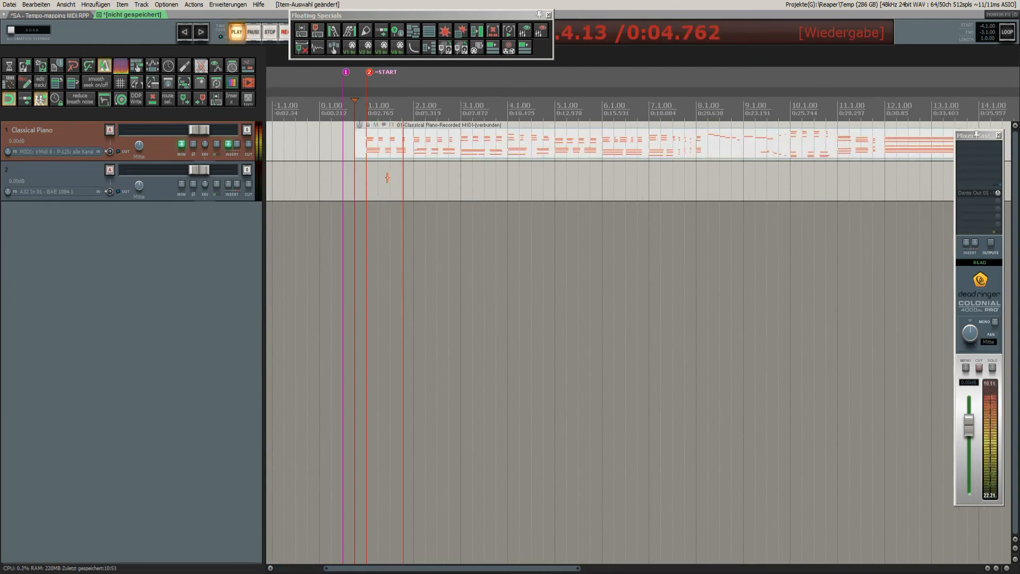
pyautogui.scroll(-3, 464, 192)
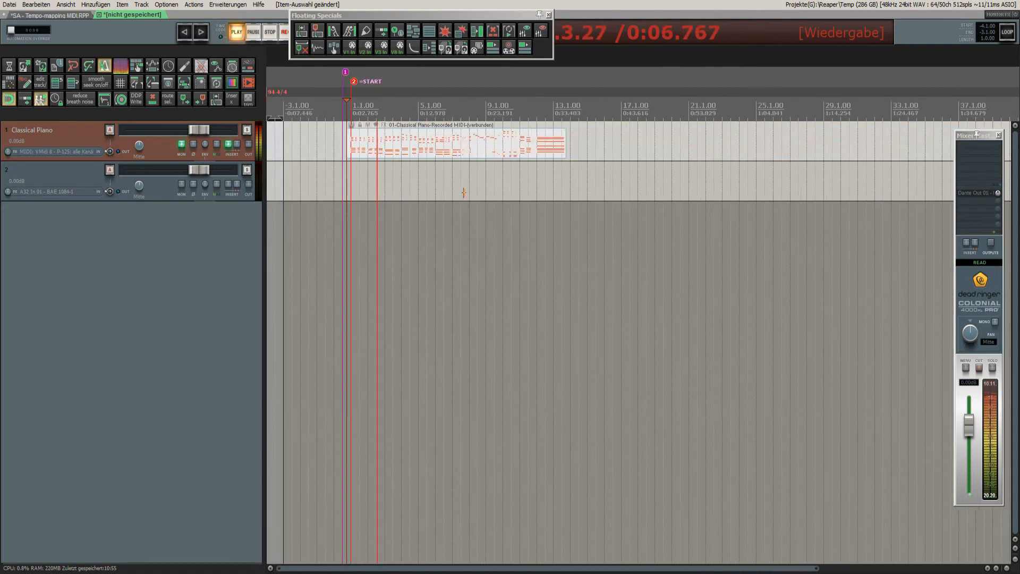
pyautogui.scroll(3, 339, 174)
pyautogui.scroll(-2, 386, 186)
pyautogui.scroll(-2, 391, 188)
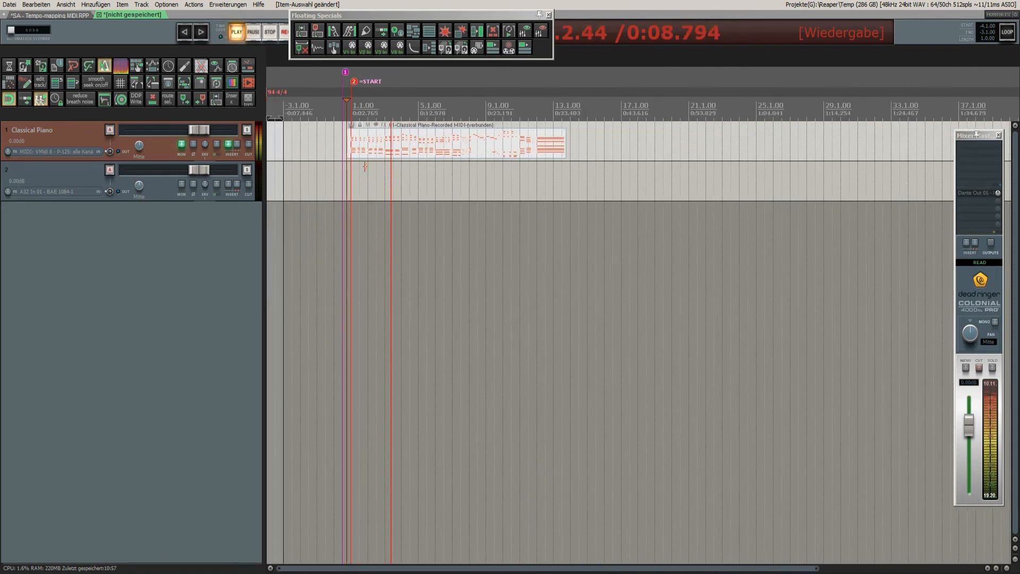
pyautogui.press('space')
# Set the project tempo to 82 BPM and play the piano item again from just before the first chord to check it
pyautogui.doubleClick(271, 94)
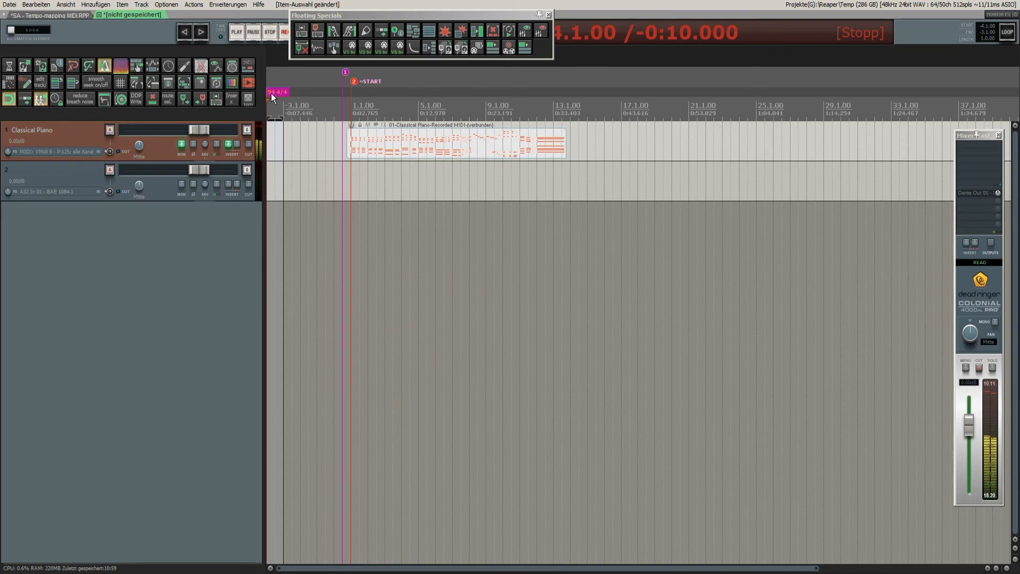
pyautogui.write('82')
pyautogui.press('Return')
pyautogui.press('space')
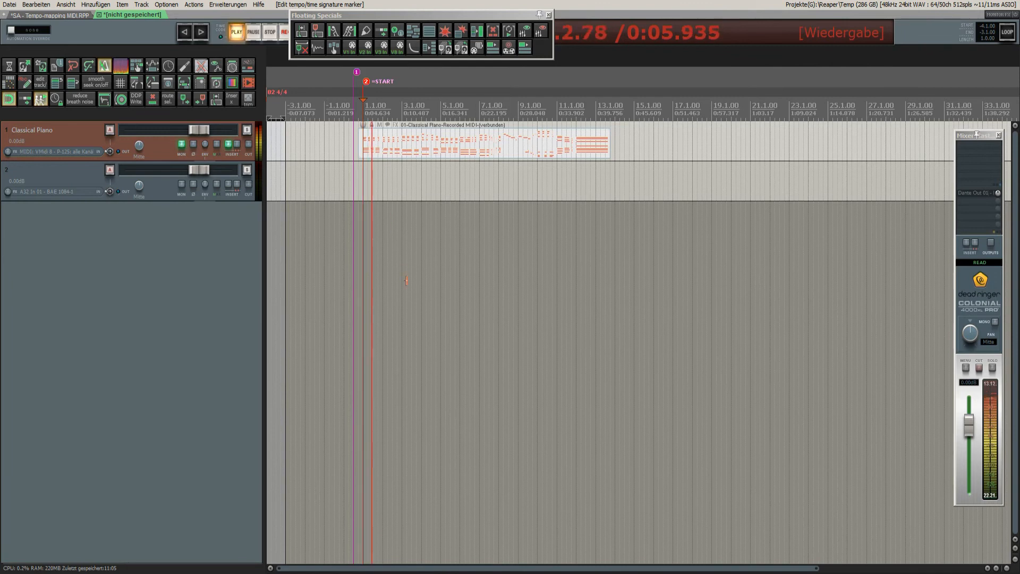
pyautogui.scroll(4, 406, 175)
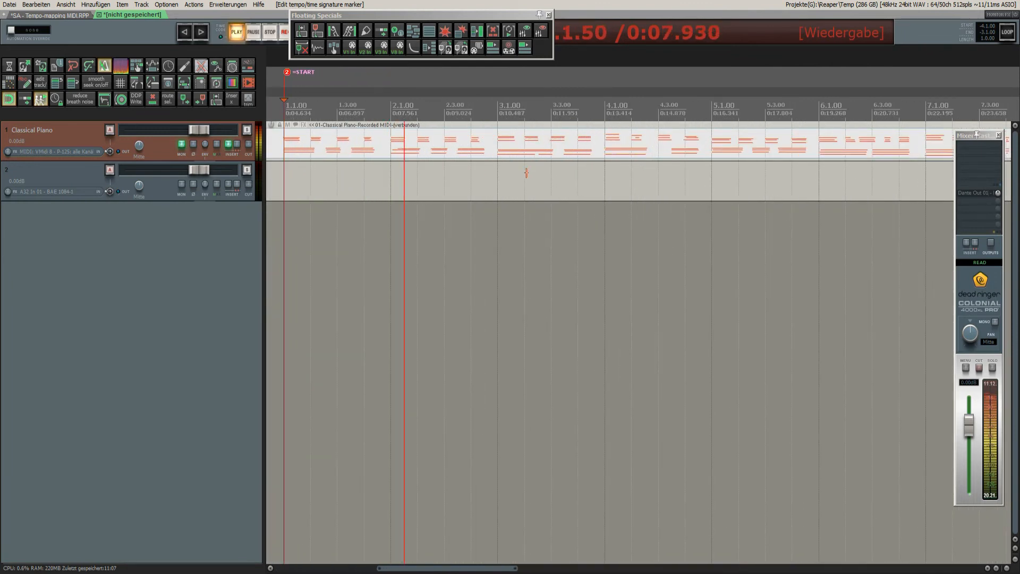
pyautogui.scroll(-3, 530, 174)
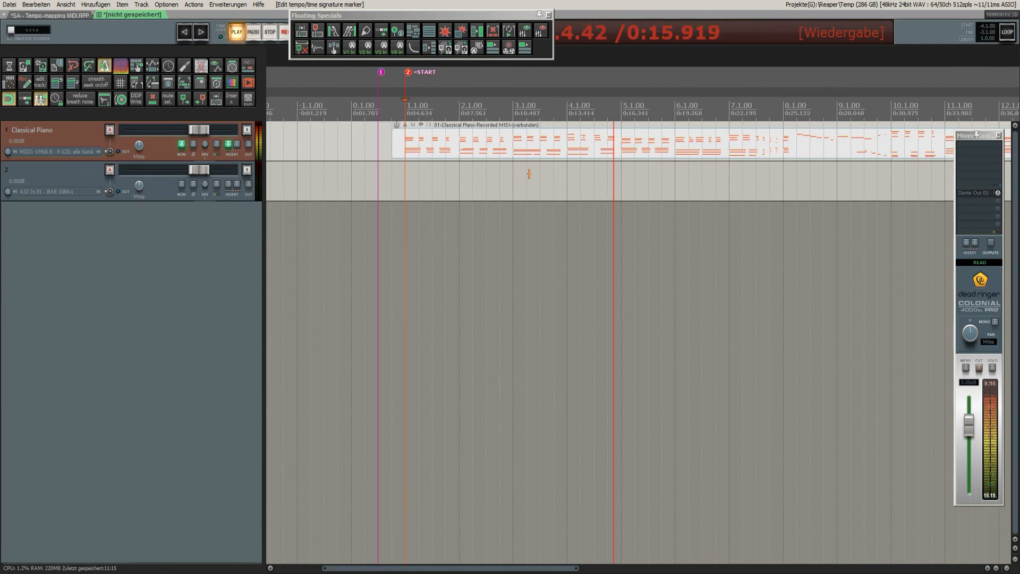
pyautogui.press('space')
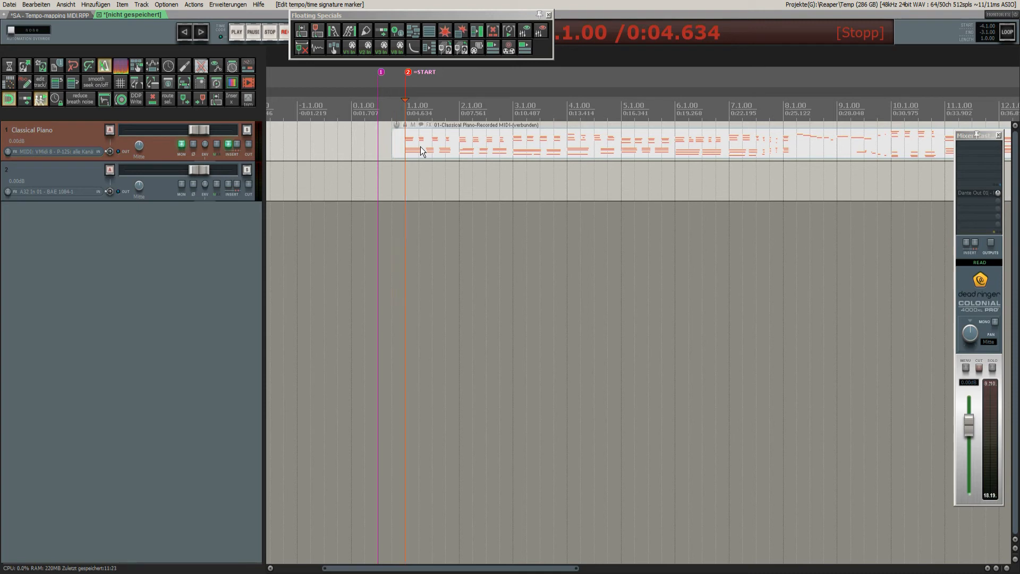
# Quantize position and length of all notes in the piano item to a 1/8 grid at 100% strength, and close the MIDI editor
pyautogui.click(420, 147)
pyautogui.doubleClick(420, 146)
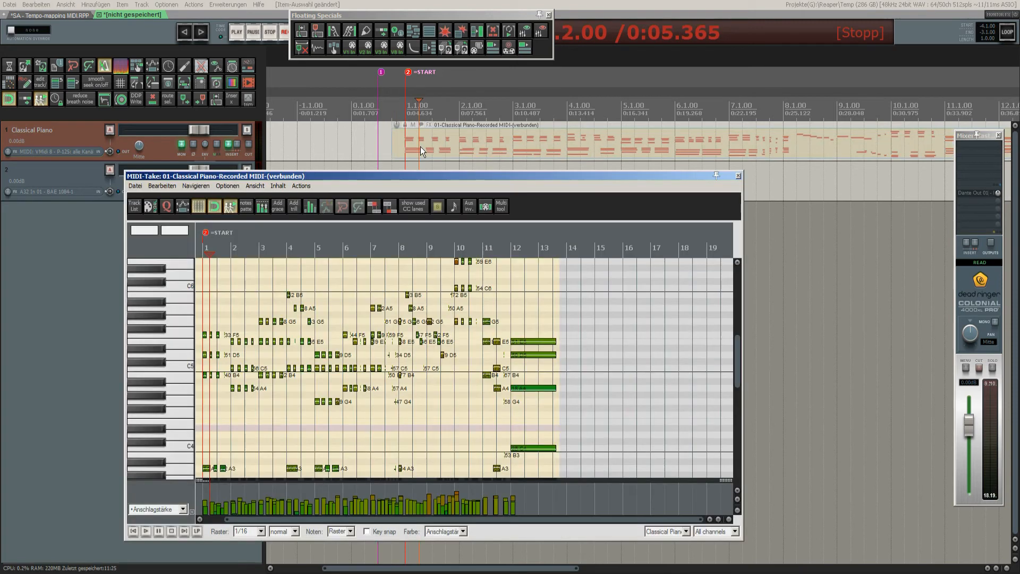
pyautogui.click(167, 206)
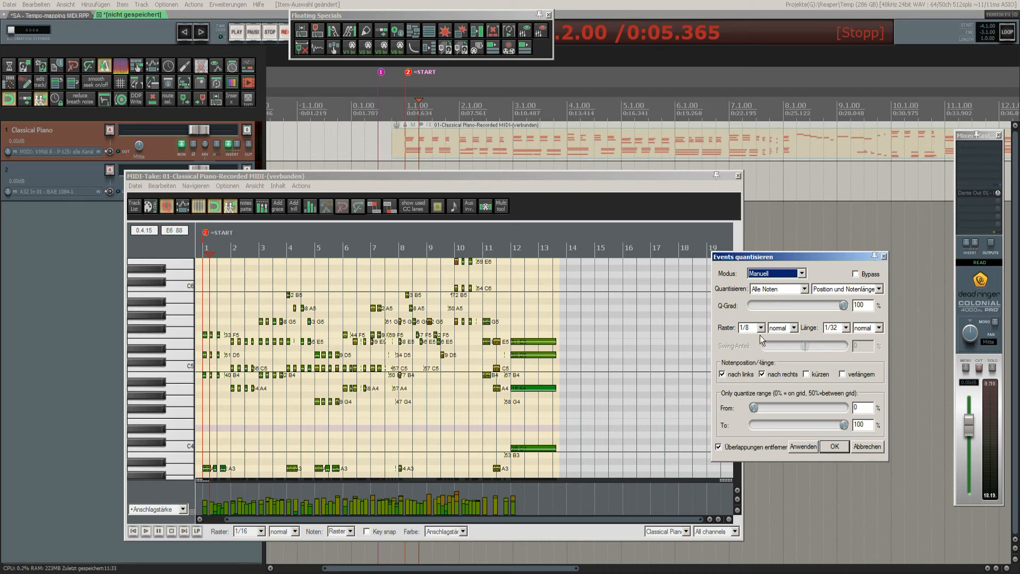
pyautogui.click(835, 447)
pyautogui.click(740, 175)
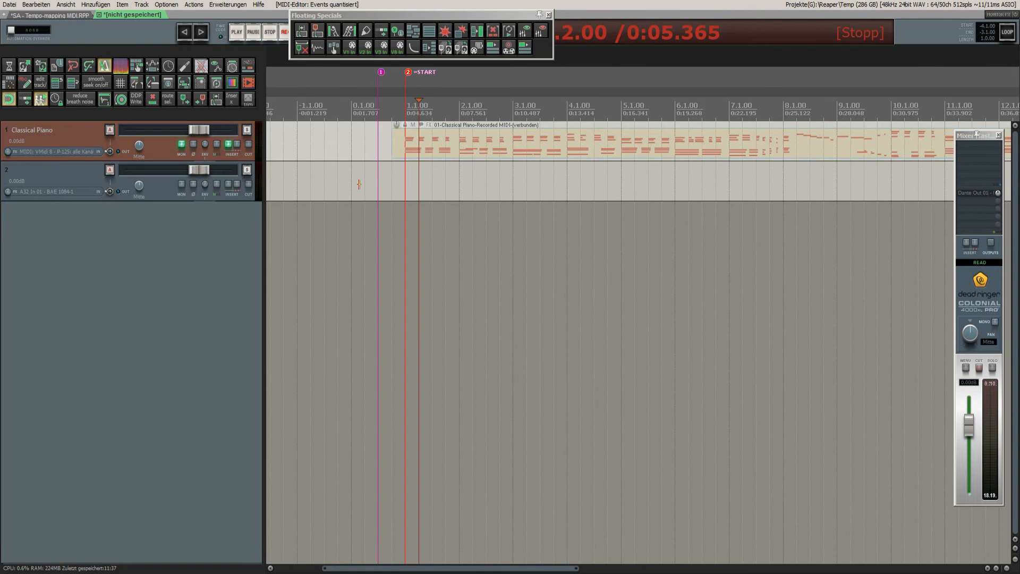
# Play the quantized piano item from just before the =START marker and inspect its notes against the grid in the MIDI editor
pyautogui.click(398, 180)
pyautogui.press('space')
pyautogui.scroll(3, 413, 164)
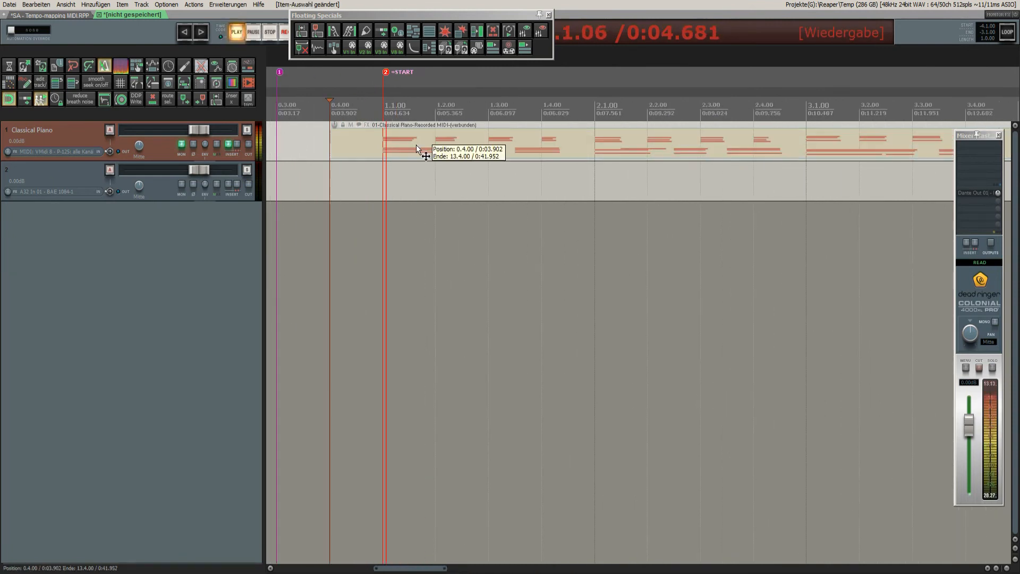
pyautogui.doubleClick(416, 145)
pyautogui.scroll(3, 269, 364)
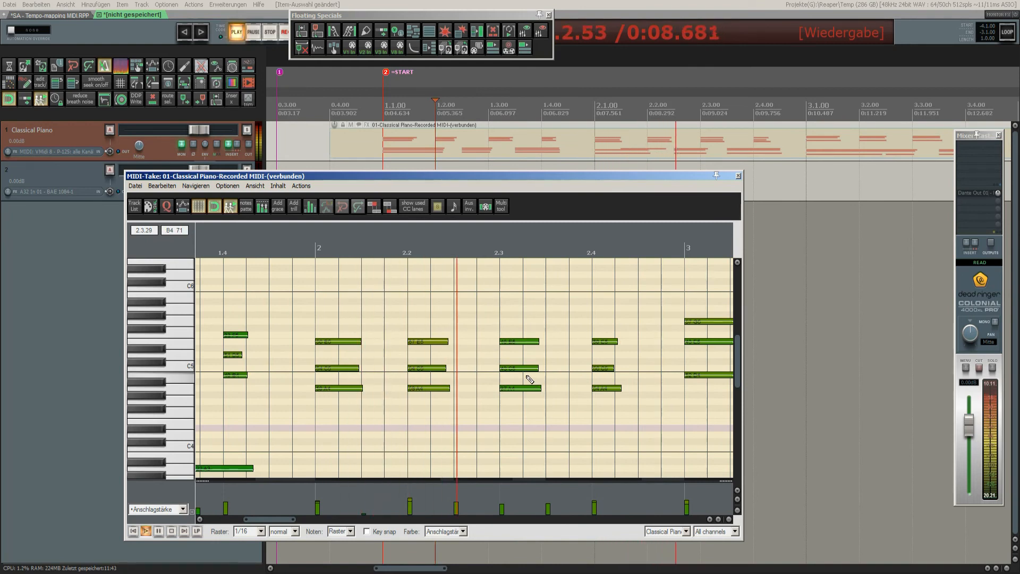
pyautogui.scroll(-3, 479, 387)
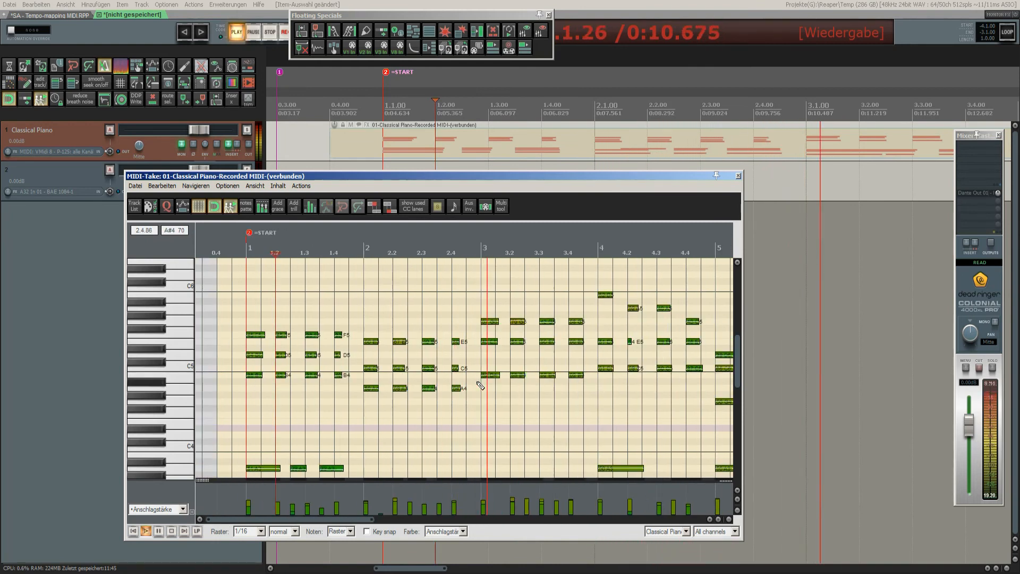
pyautogui.scroll(-4, 479, 386)
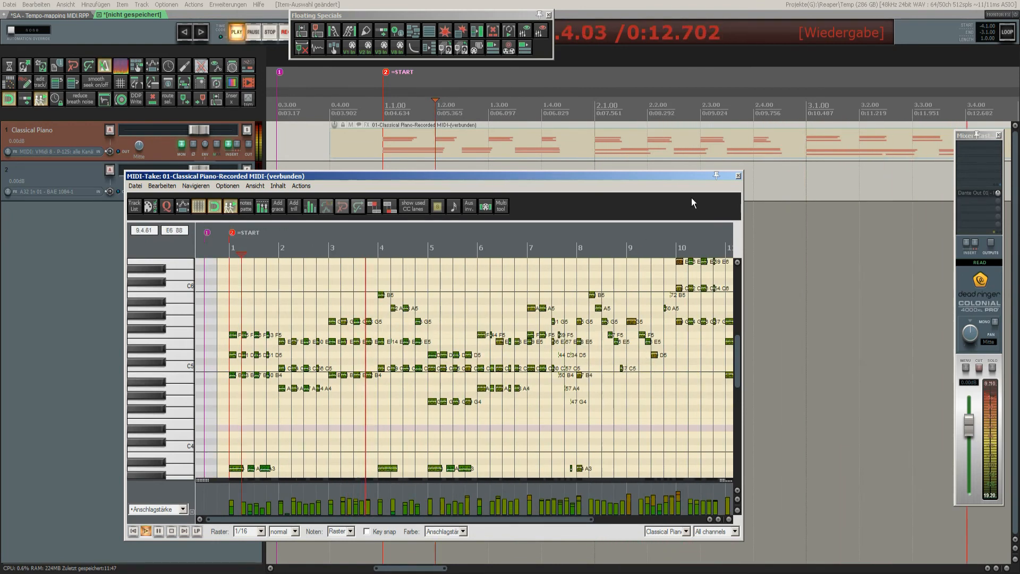
pyautogui.click(739, 176)
# Follow the rest of the quantized item's playback in the arrangement through its final held chord, and stop playback
pyautogui.scroll(-5, 584, 232)
pyautogui.scroll(4, 583, 232)
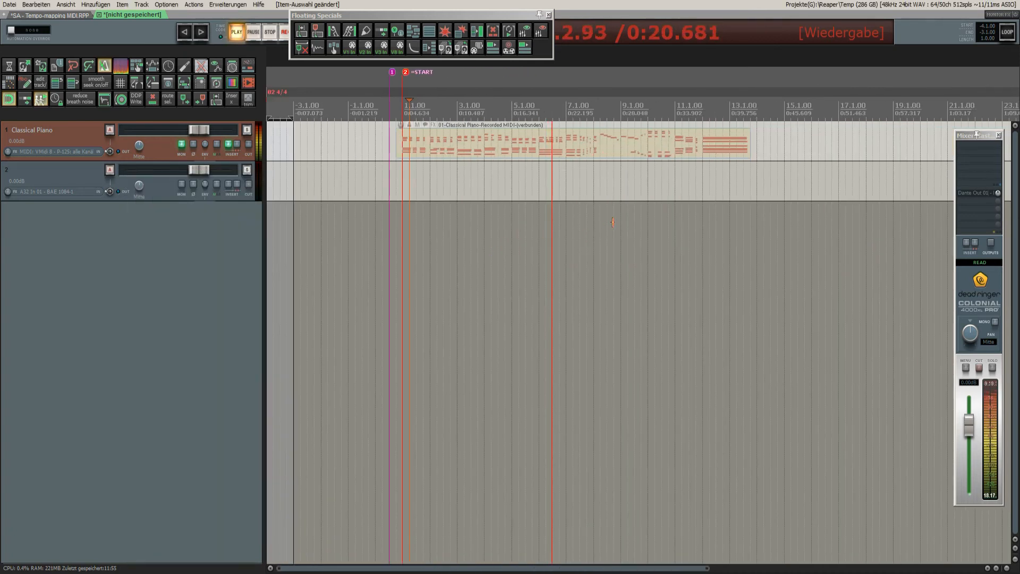
pyautogui.scroll(-4, 519, 268)
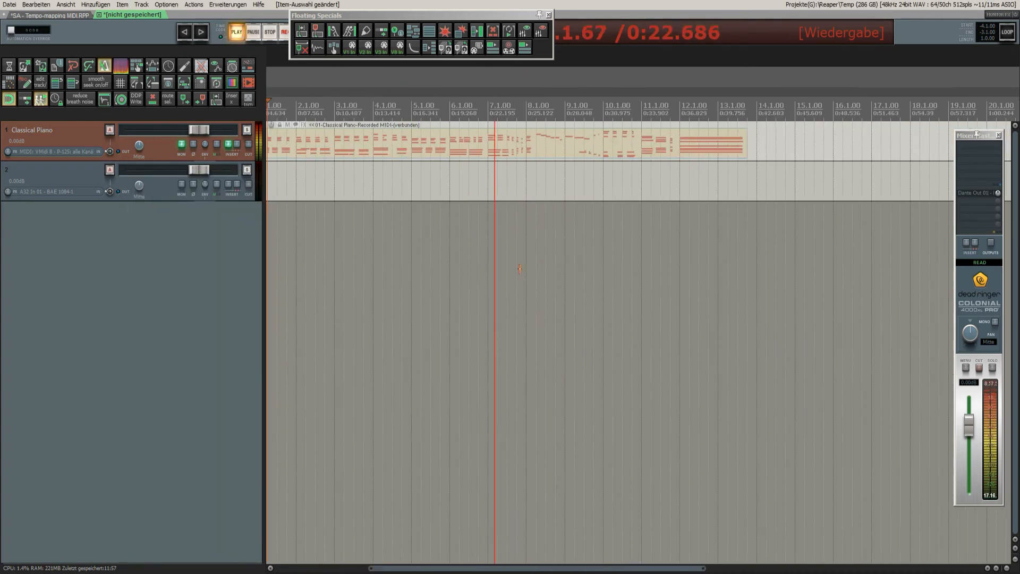
pyautogui.scroll(6, 537, 199)
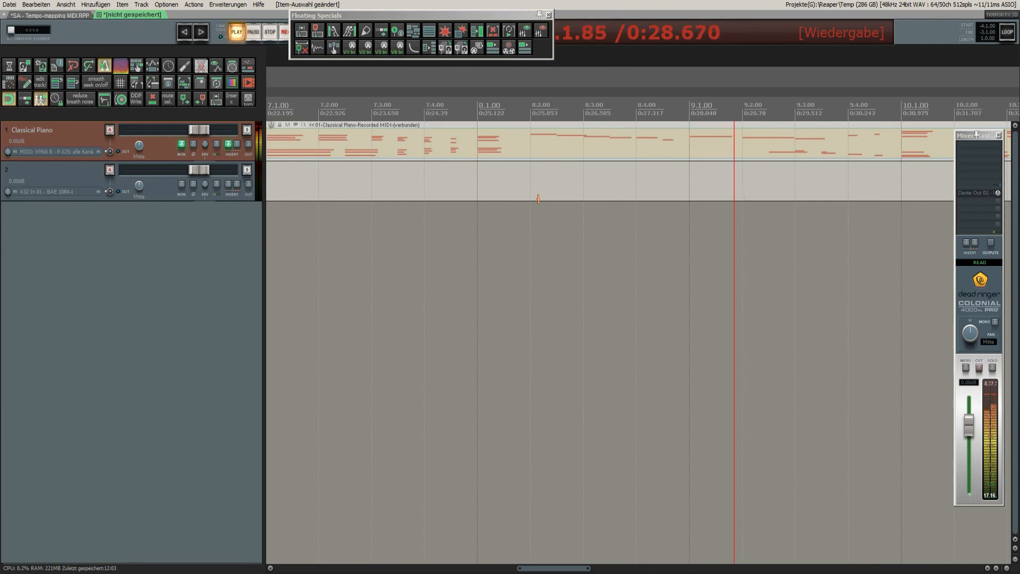
pyautogui.scroll(-6, 538, 198)
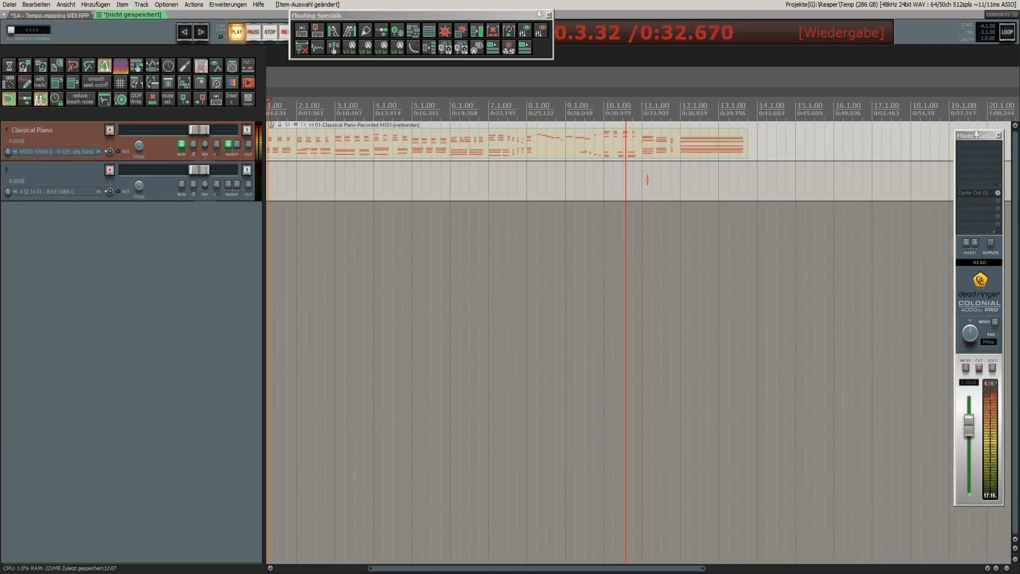
pyautogui.scroll(5, 648, 180)
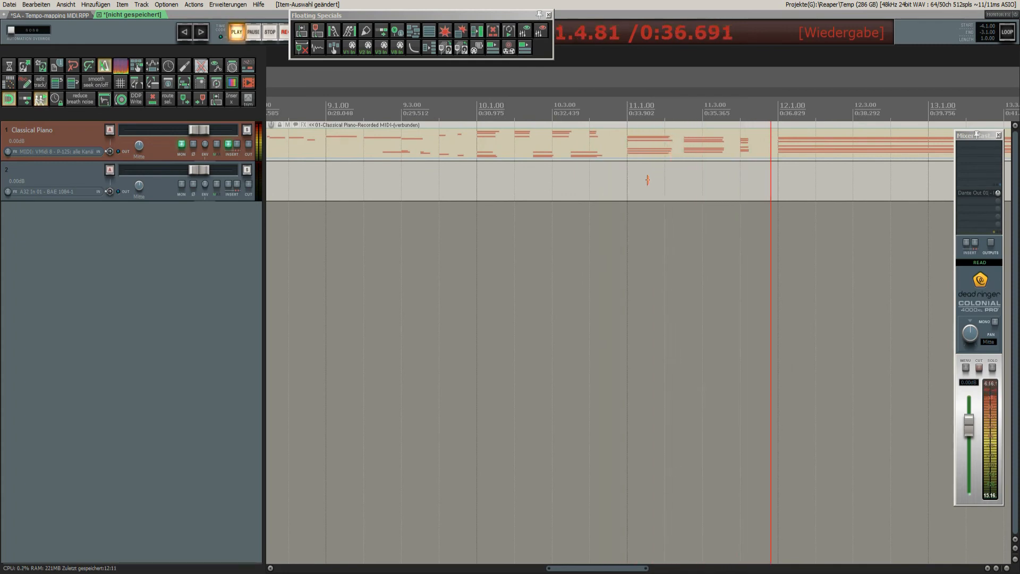
pyautogui.scroll(-3, 648, 181)
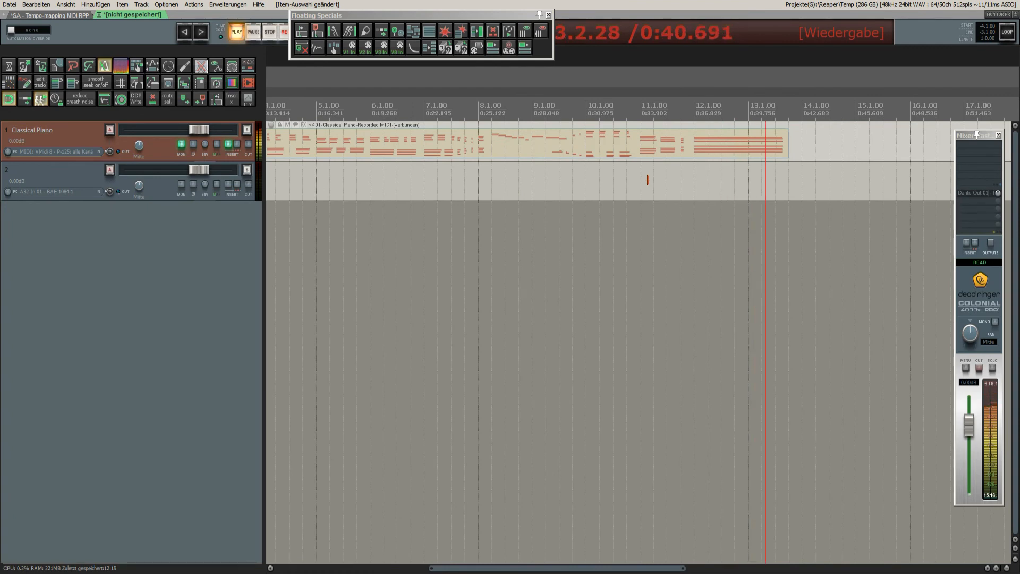
pyautogui.press('space')
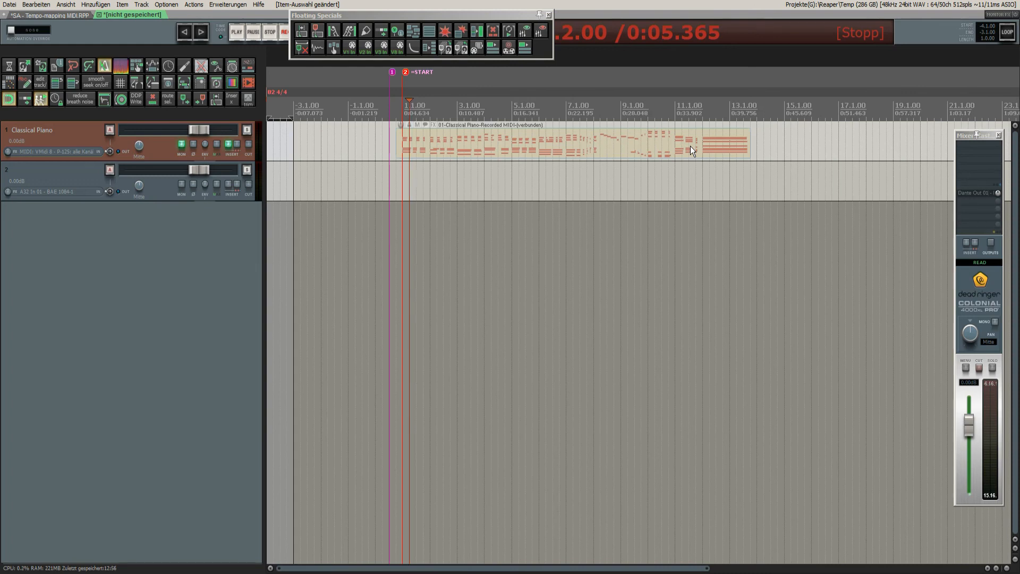
# Return to the Tempo-mapping MIDI project and review the piano item's source properties, including the ignore-project-tempo option, without changing anything
pyautogui.click(45, 15)
pyautogui.scroll(-5, 447, 322)
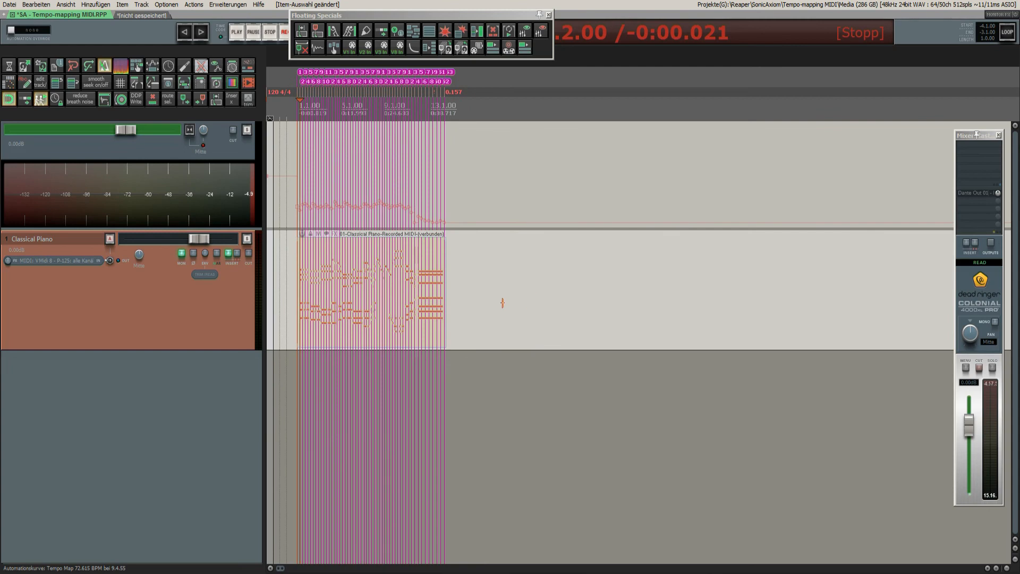
pyautogui.scroll(4, 286, 261)
pyautogui.scroll(2, 286, 261)
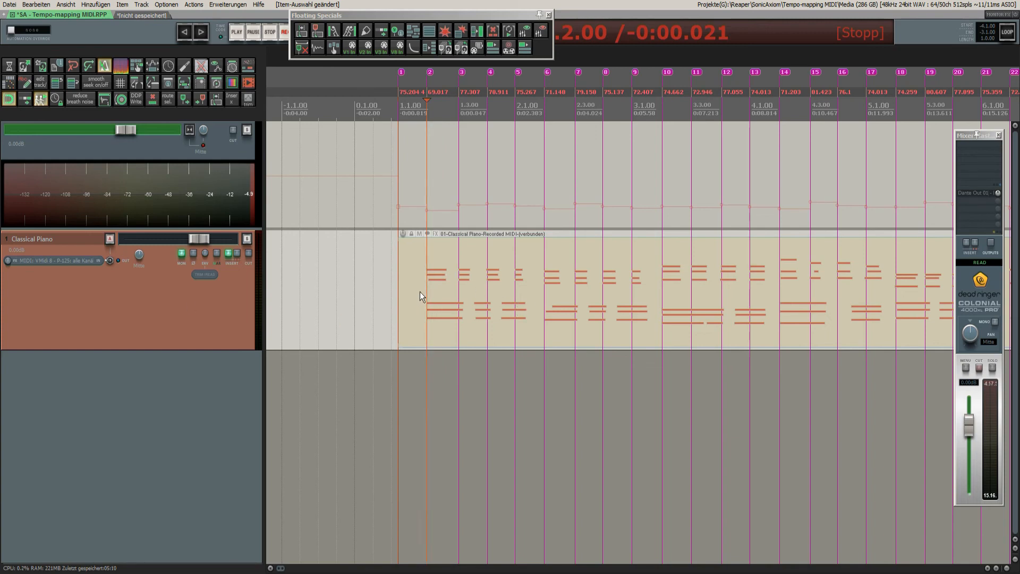
pyautogui.press('F2')
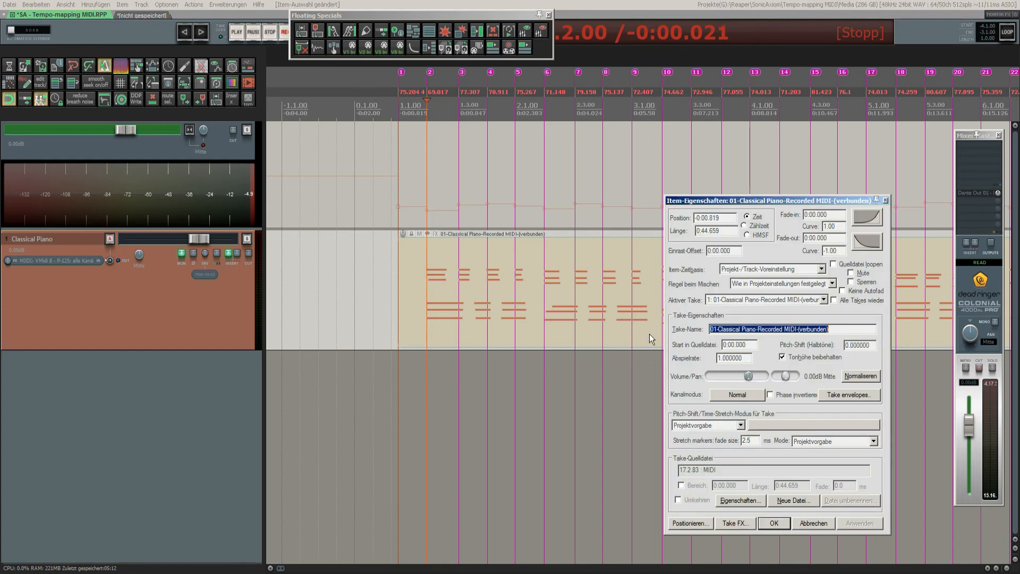
pyautogui.click(745, 505)
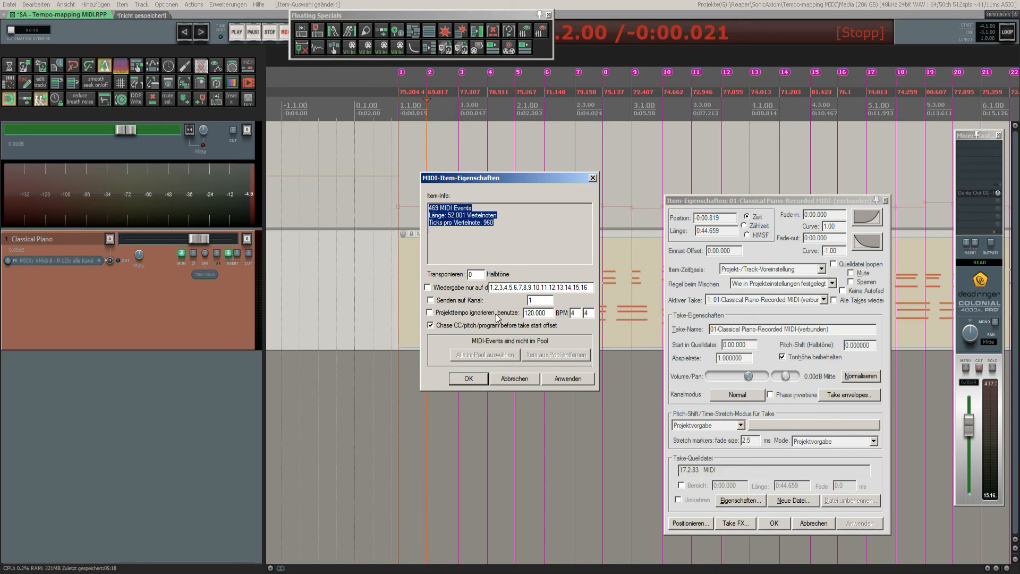
pyautogui.click(515, 379)
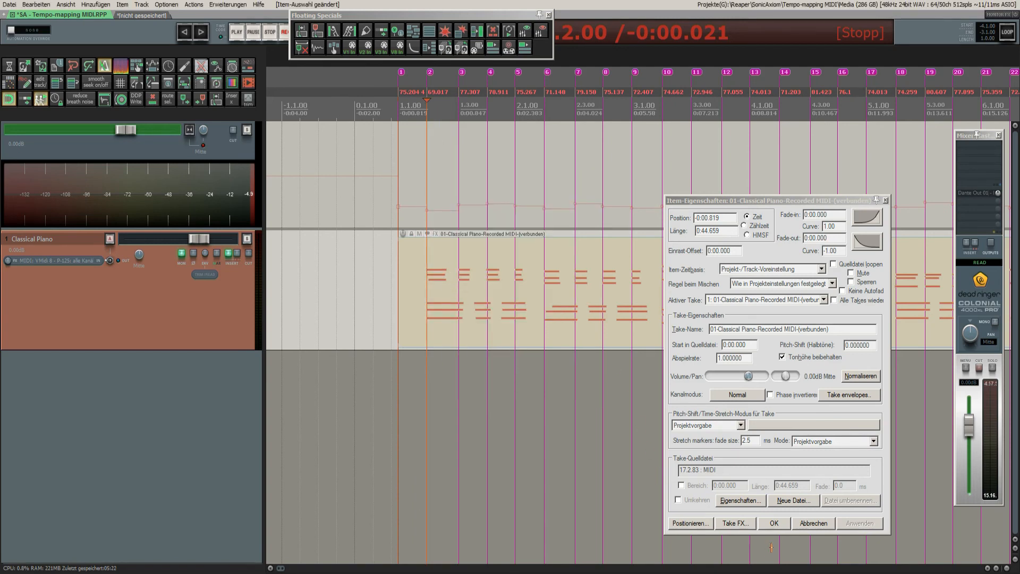
pyautogui.click(805, 523)
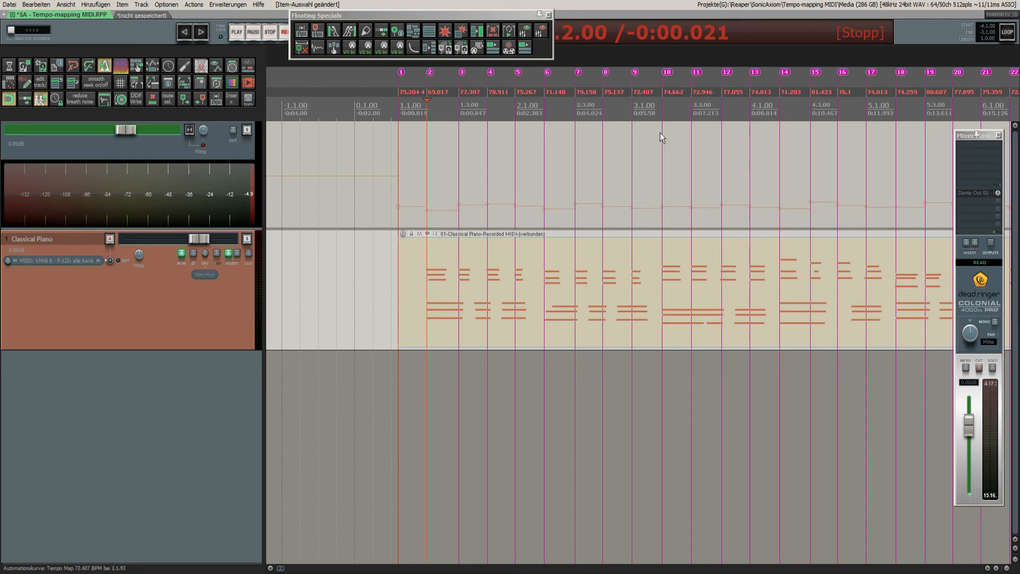
# Examine the tempo markers against the piano chords from the first bar through the final held chord at bars 12 to 14
pyautogui.scroll(-4, 577, 330)
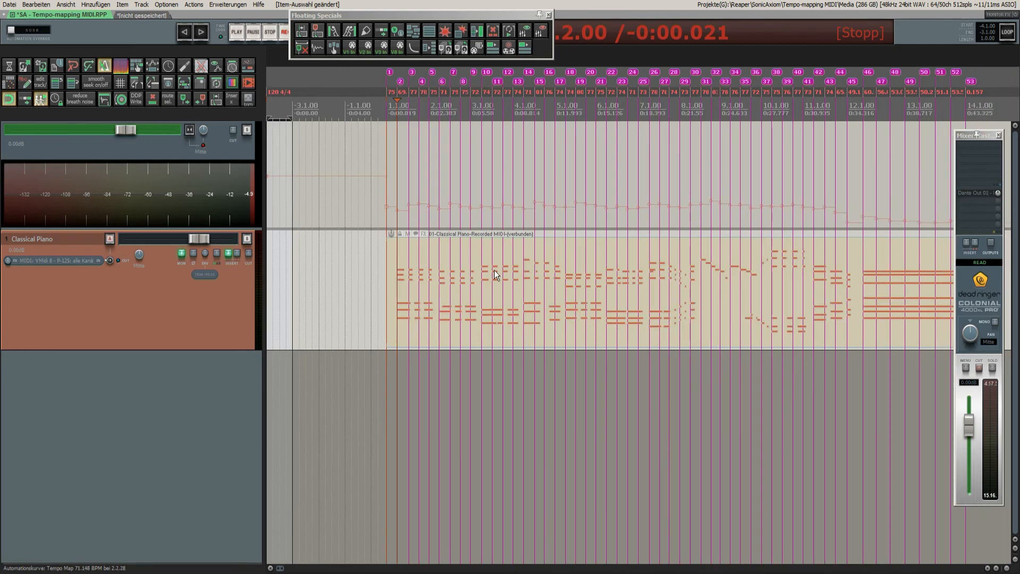
pyautogui.scroll(-3, 562, 296)
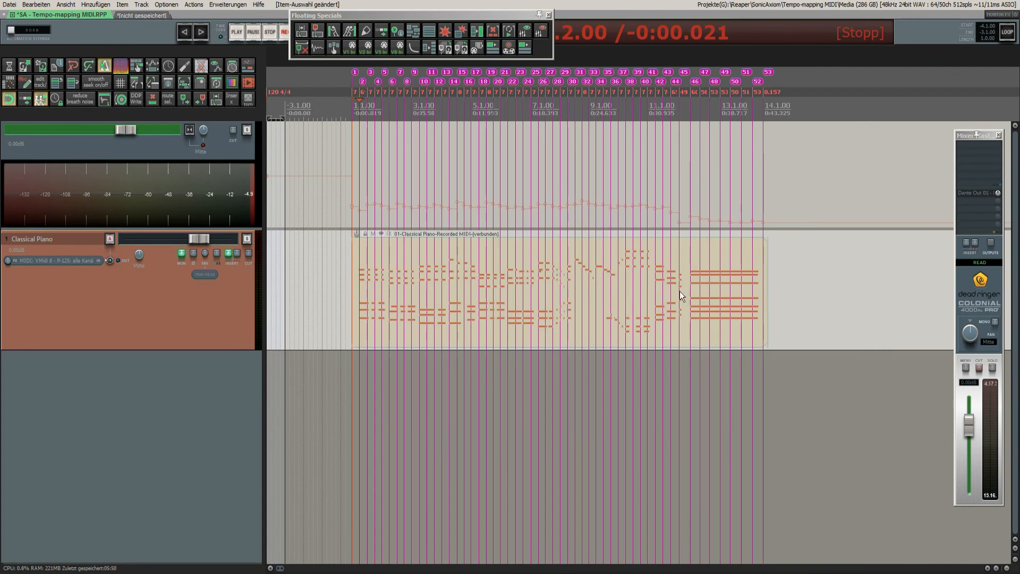
pyautogui.scroll(4, 712, 269)
pyautogui.scroll(-2, 664, 276)
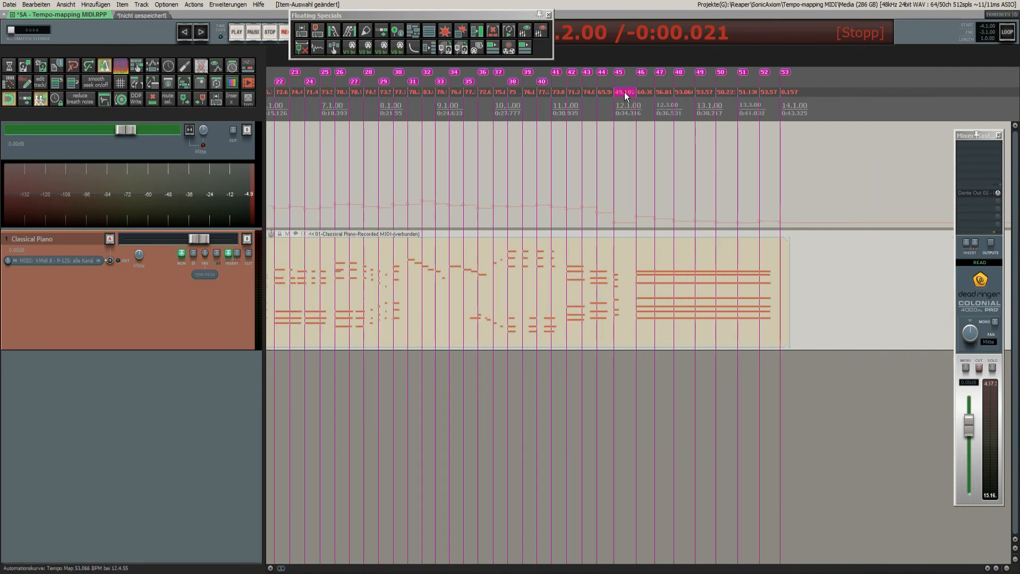
pyautogui.scroll(2, 754, 278)
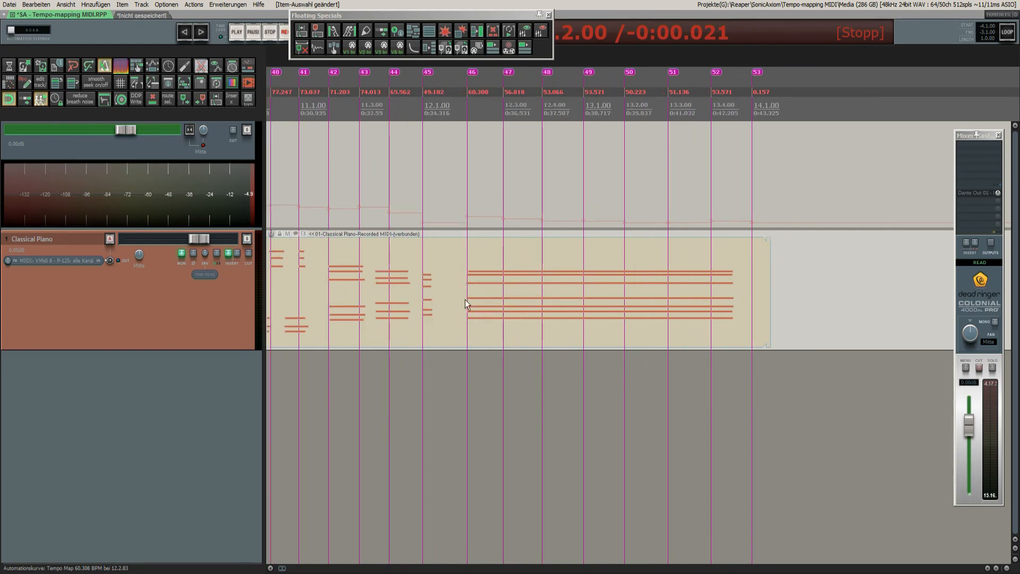
pyautogui.scroll(-5, 720, 285)
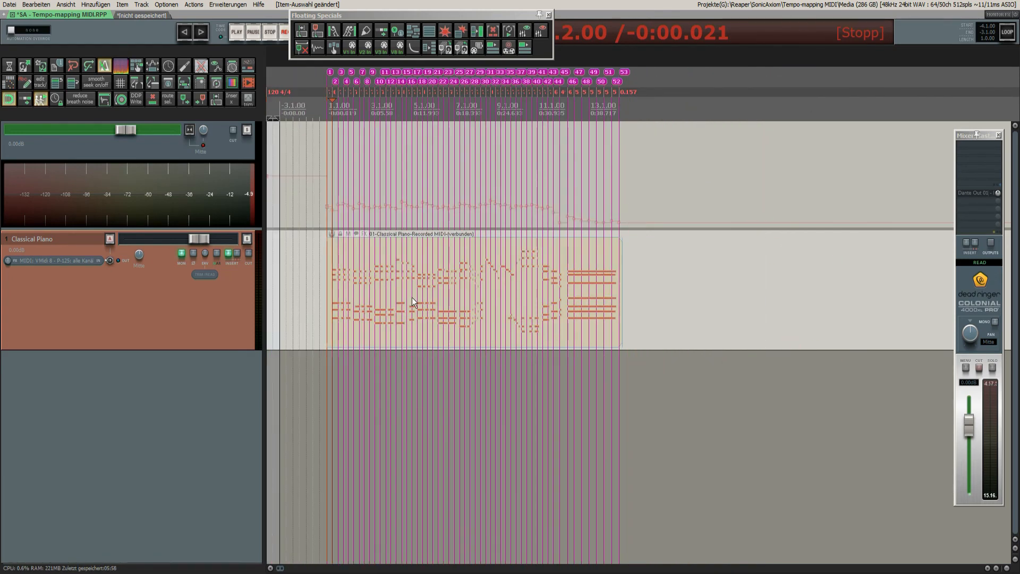
pyautogui.scroll(3, 425, 308)
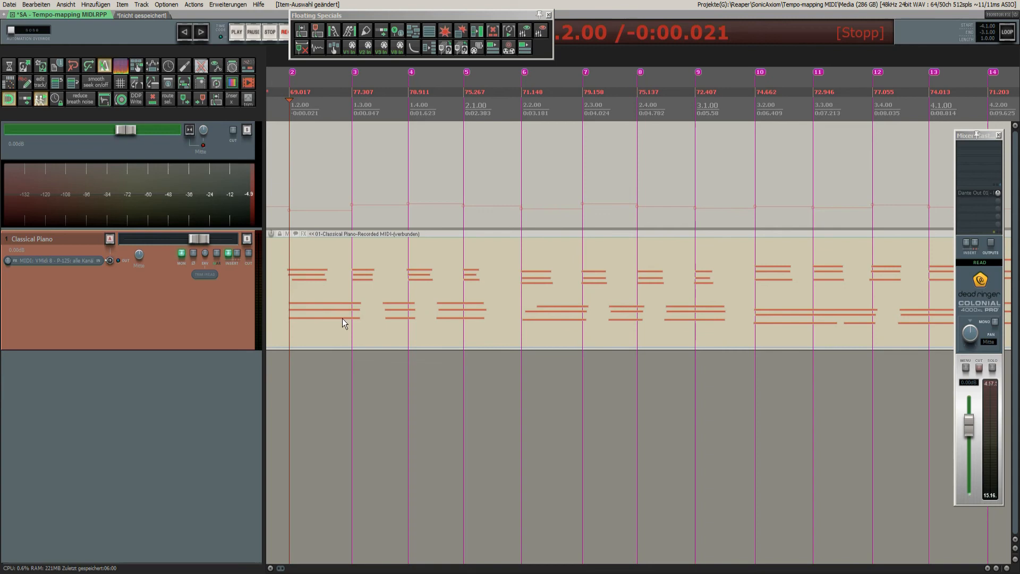
pyautogui.scroll(-3, 372, 313)
pyautogui.scroll(4, 429, 301)
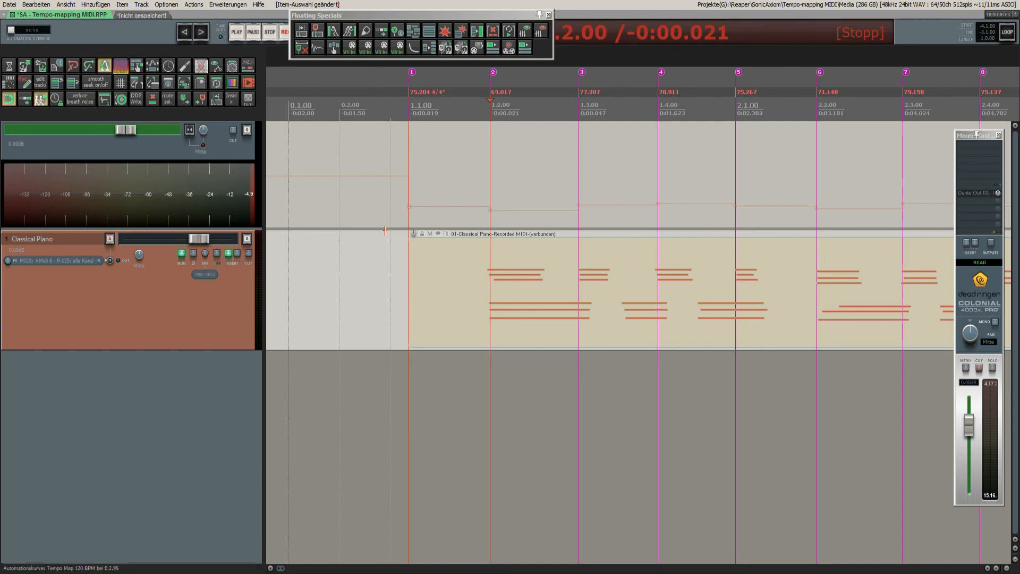
# Review the marker conversion actions in the action list filtered by "tempo mar co", close it, and look over the mapped piano item
pyautogui.press('?')
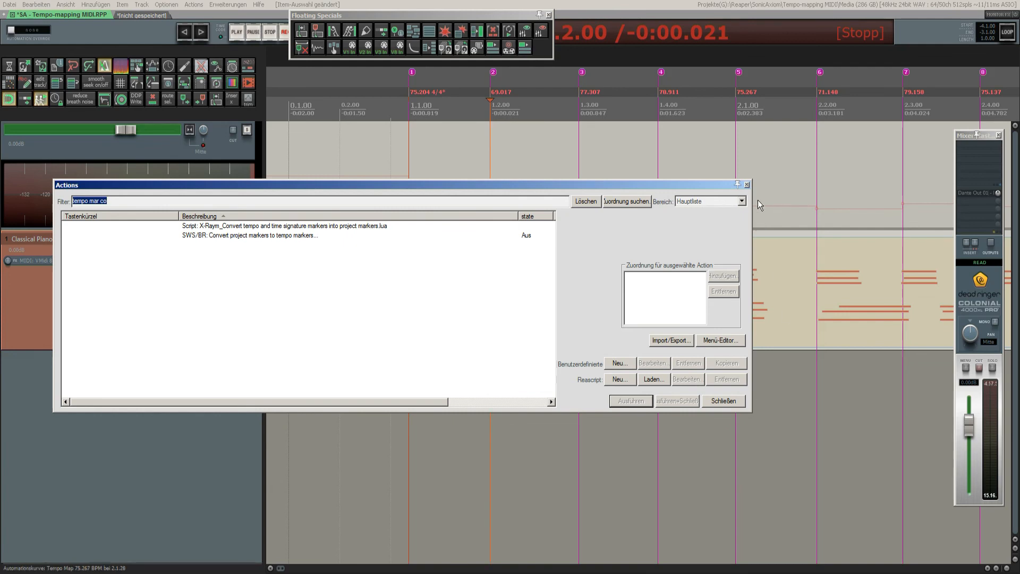
pyautogui.click(747, 184)
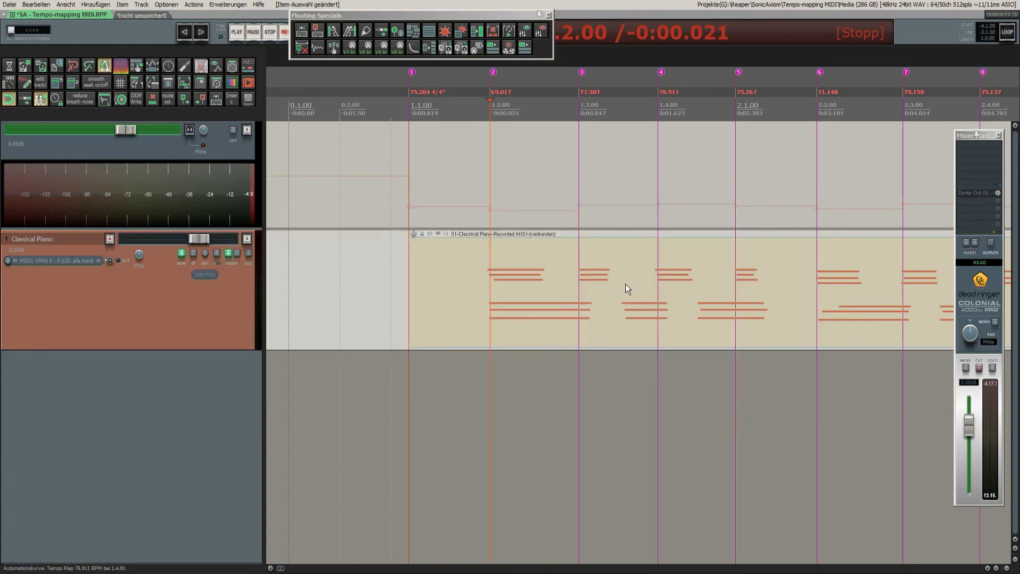
pyautogui.scroll(-8, 512, 305)
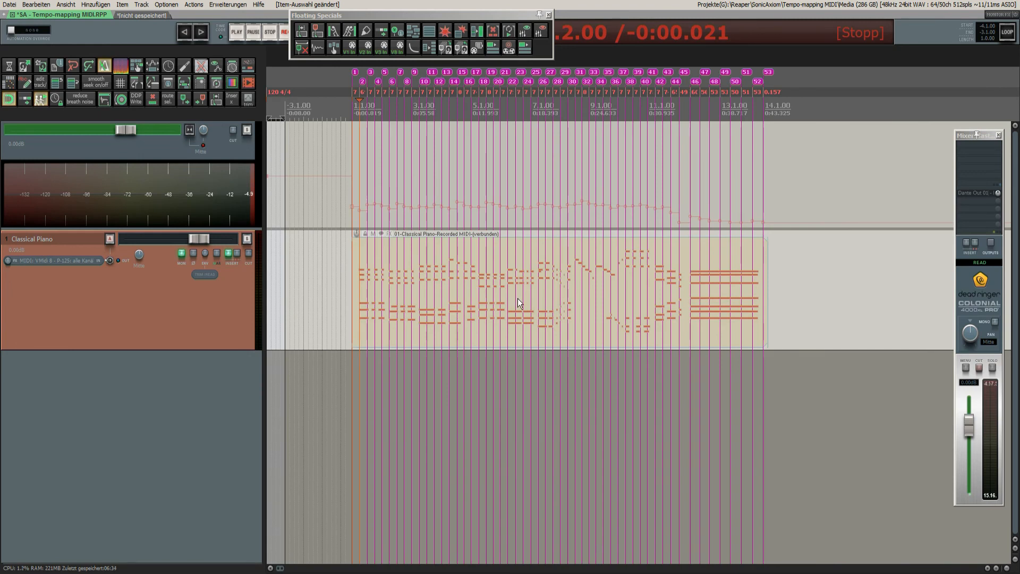
pyautogui.scroll(4, 334, 292)
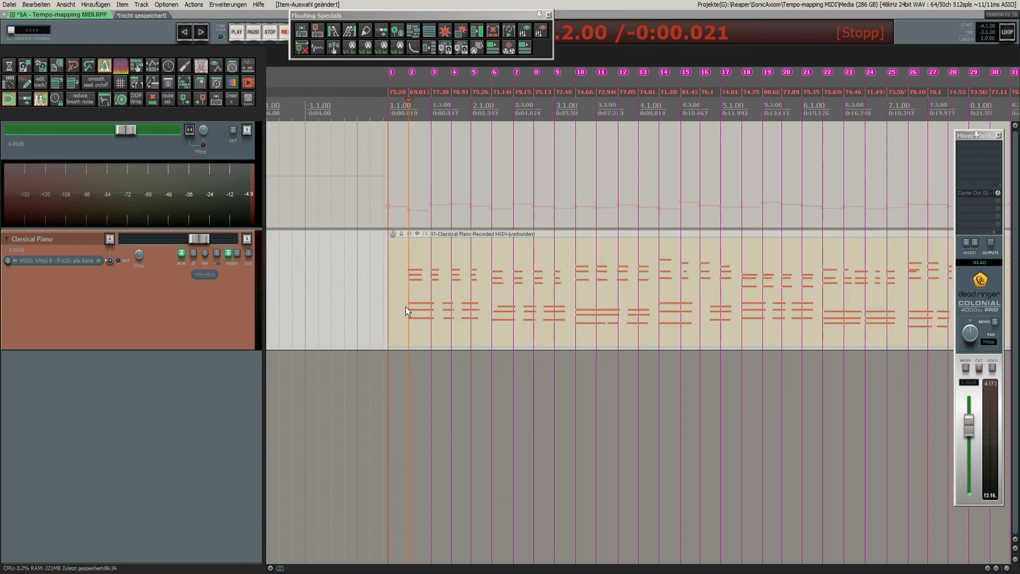